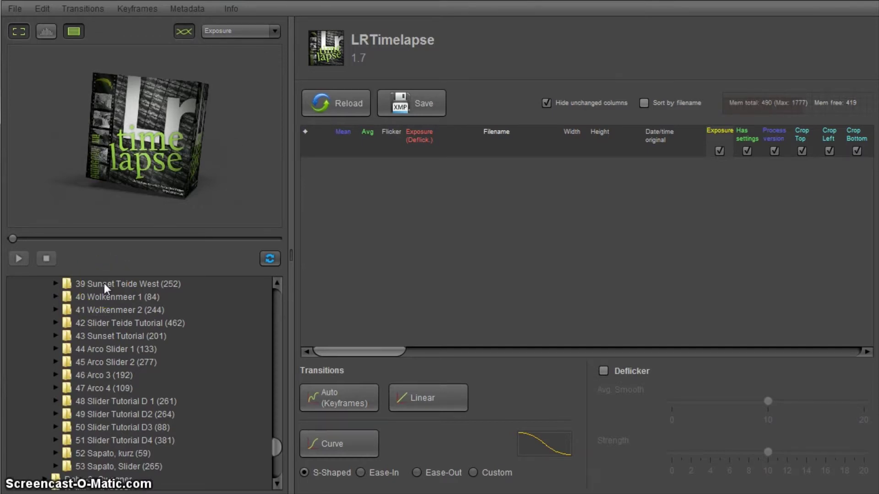
Step: Load the 39 Sunset Teide West sequence and initialize its XMP metadata, with Exposure at 0.000
{"action": "left_click", "coordinate": [105, 285]}
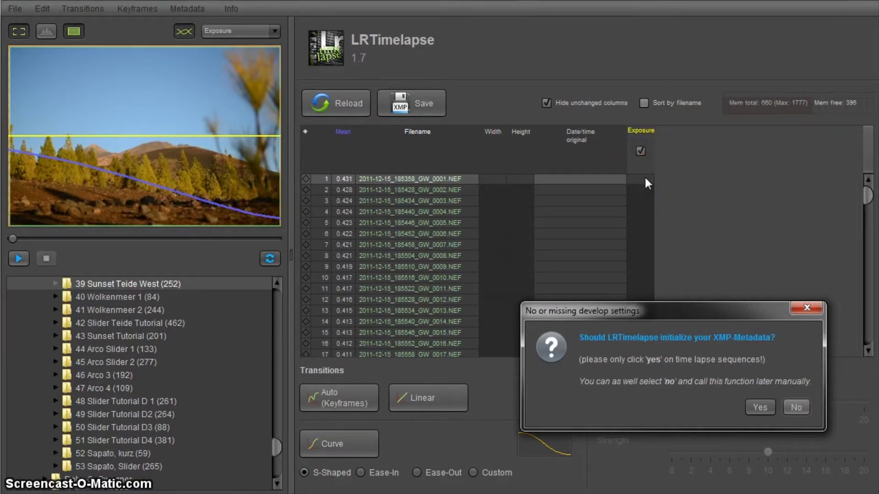
{"action": "left_click", "coordinate": [61, 264]}
{"action": "left_click_drag", "start_coordinate": [616, 312], "coordinate": [550, 221]}
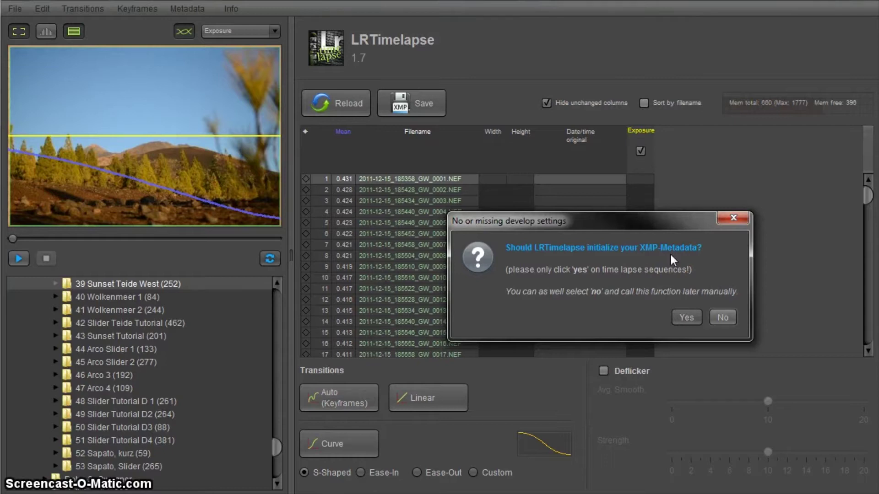
{"action": "left_click", "coordinate": [685, 318]}
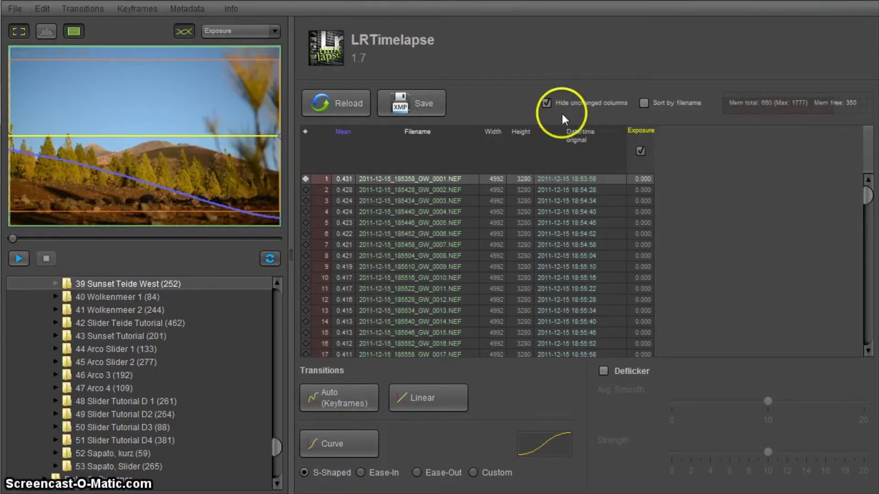
Step: Show all development parameter columns to review them, then hide the unchanged ones again
{"action": "left_click", "coordinate": [546, 104]}
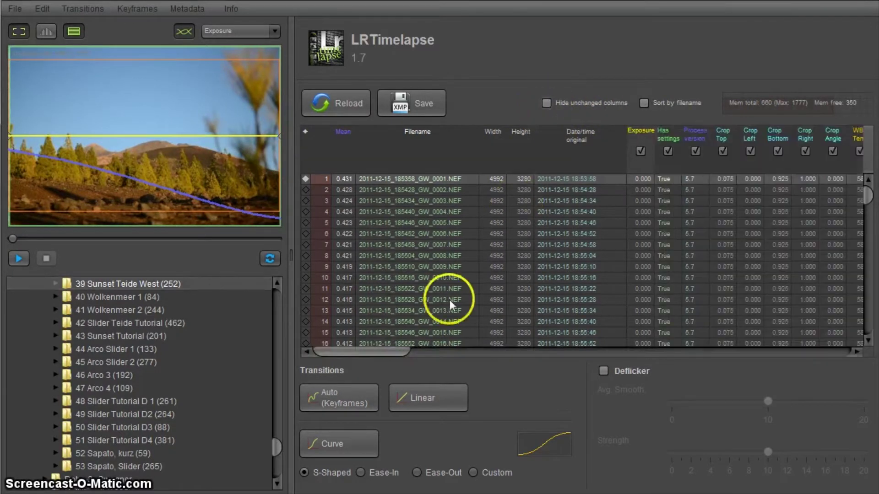
{"action": "left_click_drag", "start_coordinate": [329, 352], "coordinate": [367, 364]}
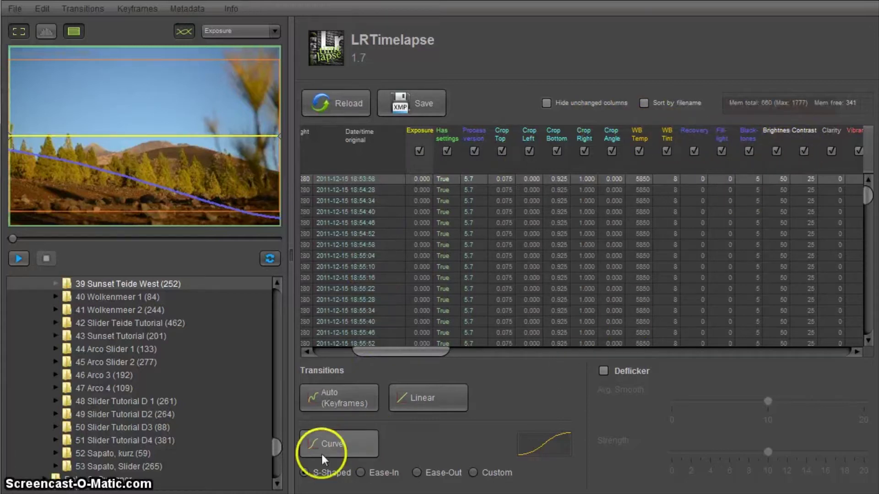
{"action": "left_click_drag", "start_coordinate": [378, 350], "coordinate": [415, 362]}
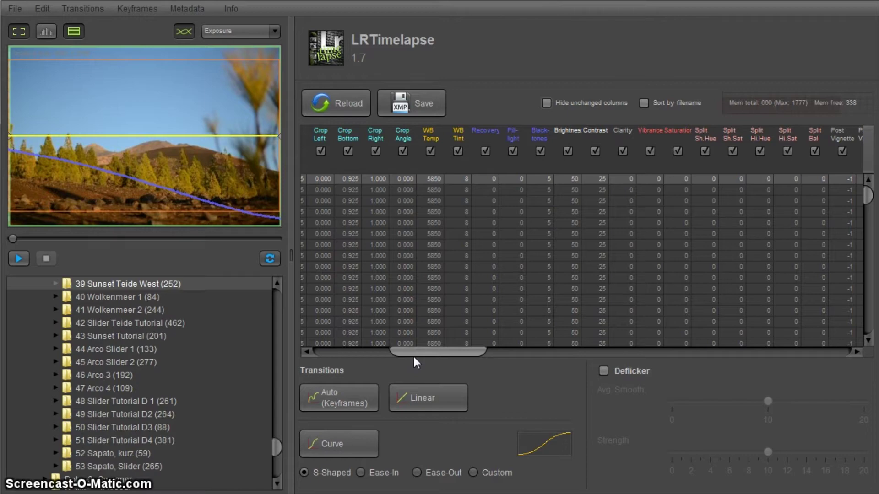
{"action": "left_click_drag", "start_coordinate": [416, 355], "coordinate": [590, 358]}
{"action": "left_click", "coordinate": [546, 103]}
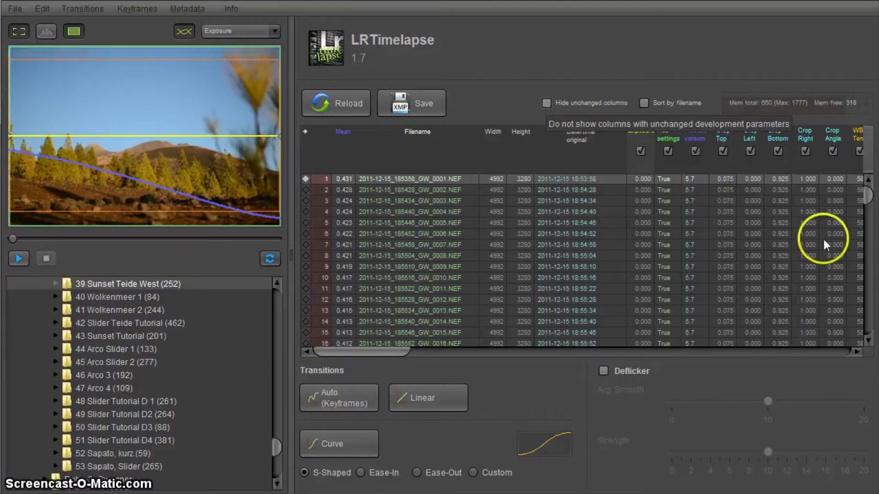
{"action": "left_click_drag", "start_coordinate": [824, 239], "coordinate": [657, 196]}
{"action": "left_click", "coordinate": [546, 103]}
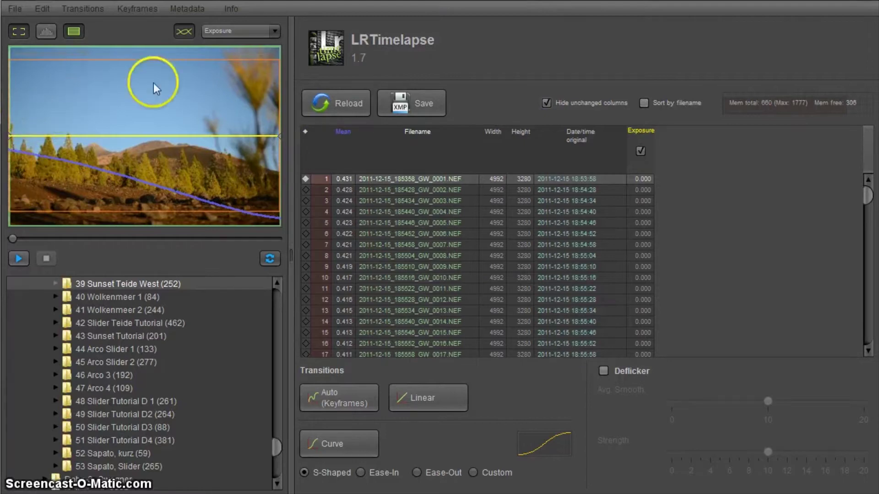
Step: Widen the preview panel, play the sequence through, and move to the last frame 252
{"action": "left_click_drag", "start_coordinate": [290, 226], "coordinate": [447, 222]}
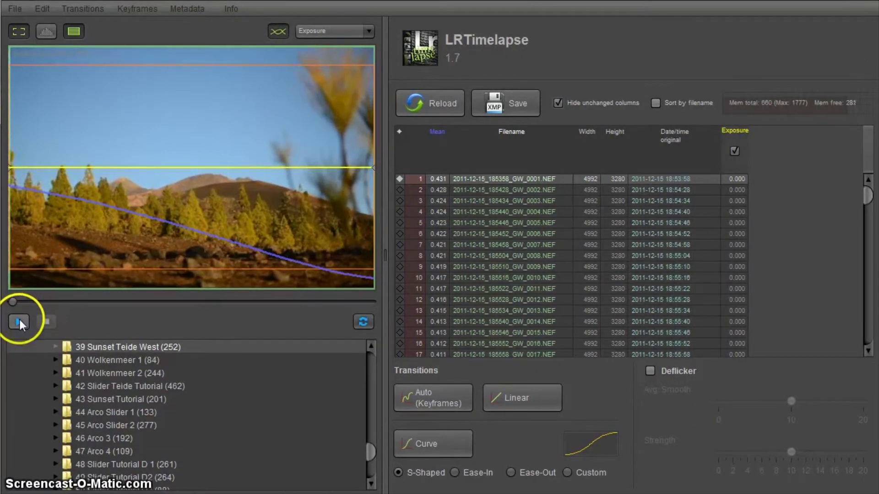
{"action": "left_click_drag", "start_coordinate": [378, 192], "coordinate": [402, 222]}
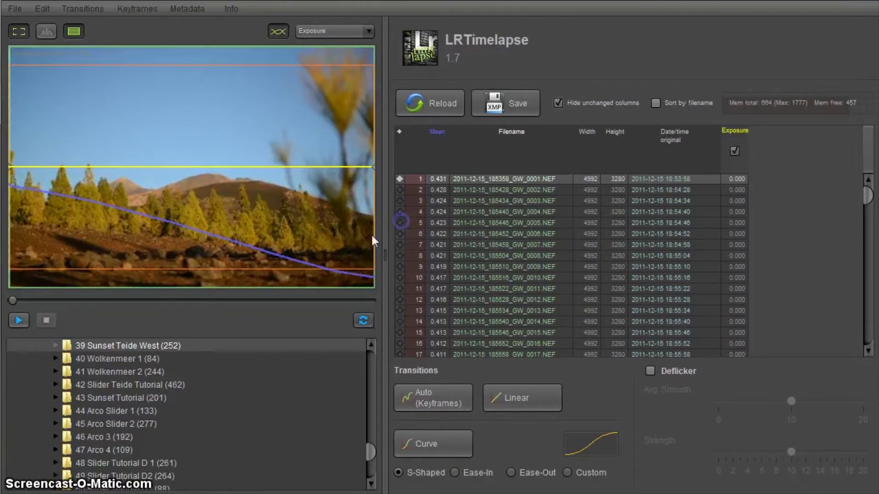
{"action": "left_click", "coordinate": [19, 322]}
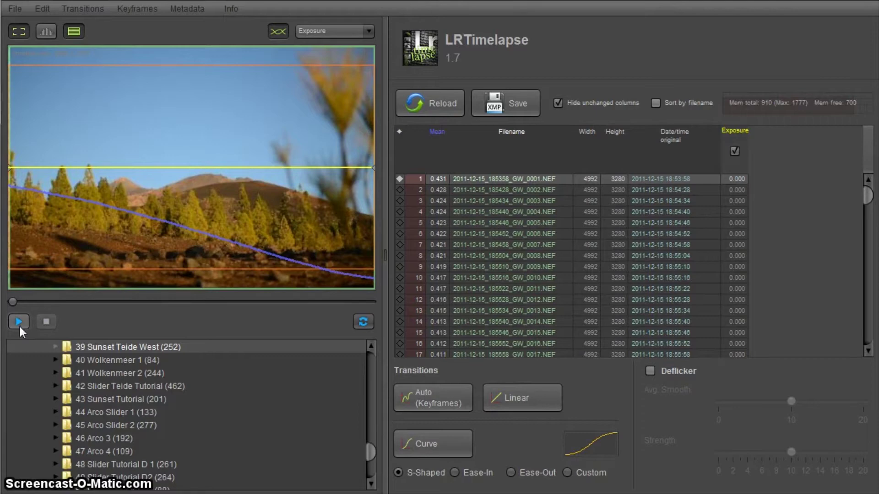
{"action": "left_click", "coordinate": [19, 322]}
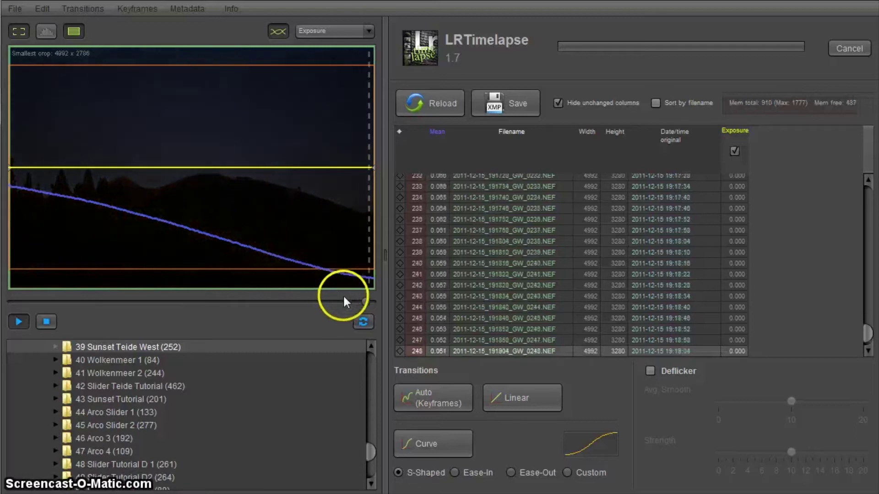
{"action": "left_click", "coordinate": [46, 321]}
{"action": "left_click_drag", "start_coordinate": [85, 303], "coordinate": [365, 303]}
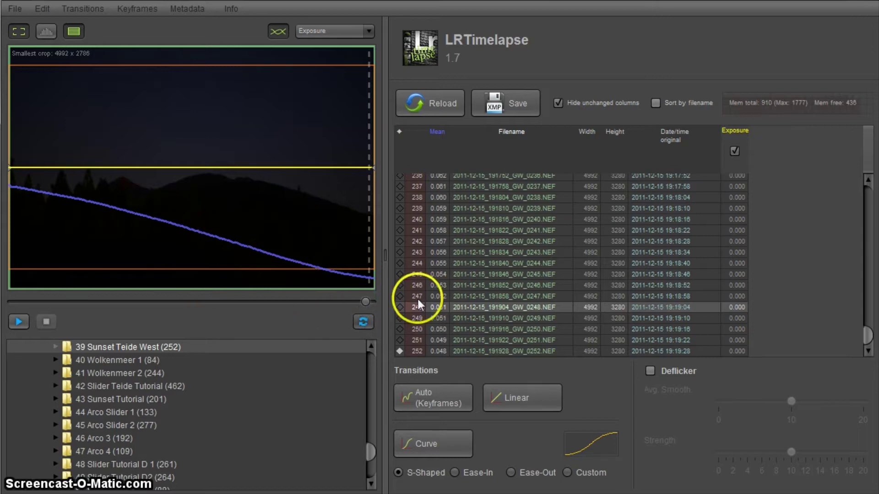
Step: Mark frame 127 as a keyframe alongside frames 1 and 252, then save all 252 XMP files
{"action": "mouse_move", "coordinate": [364, 302]}
{"action": "left_mouse_down"}
{"action": "mouse_move", "coordinate": [5, 291]}
{"action": "mouse_move", "coordinate": [102, 309]}
{"action": "mouse_move", "coordinate": [153, 304]}
{"action": "mouse_move", "coordinate": [226, 315]}
{"action": "mouse_move", "coordinate": [192, 305]}
{"action": "mouse_move", "coordinate": [197, 309]}
{"action": "left_mouse_up"}
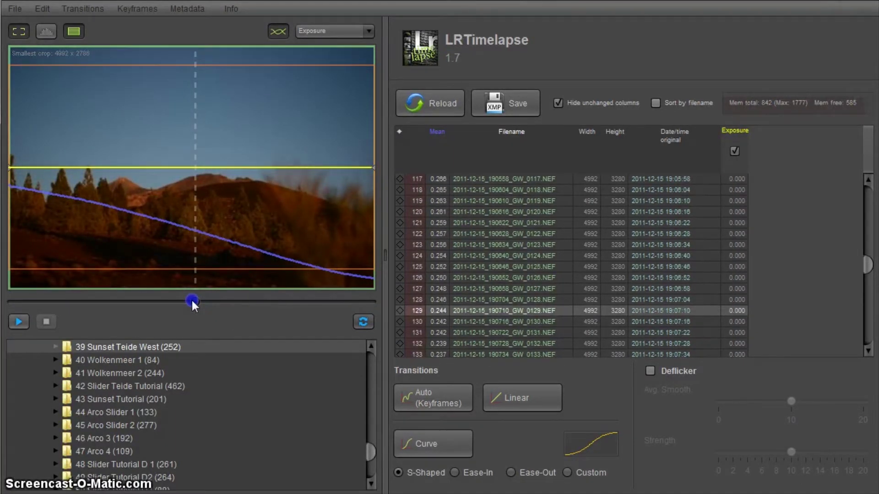
{"action": "mouse_move", "coordinate": [181, 299]}
{"action": "left_mouse_down"}
{"action": "mouse_move", "coordinate": [13, 301]}
{"action": "mouse_move", "coordinate": [75, 270]}
{"action": "mouse_move", "coordinate": [190, 289]}
{"action": "left_mouse_up"}
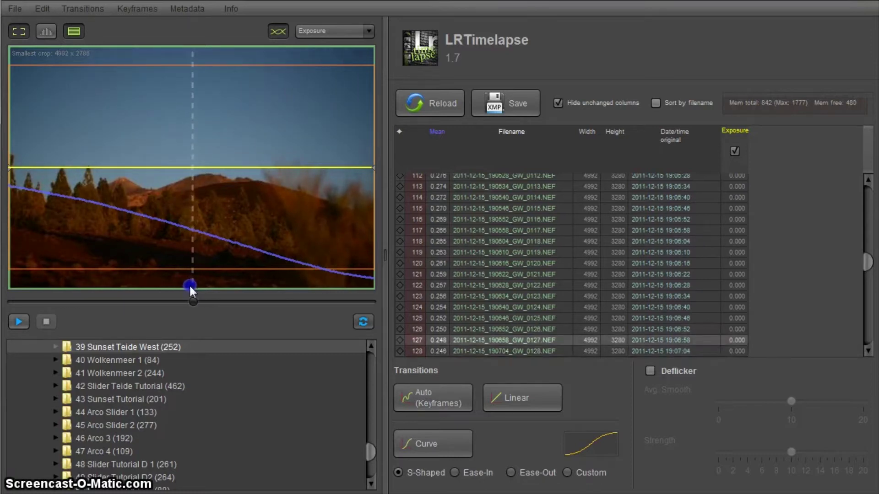
{"action": "left_click", "coordinate": [399, 340]}
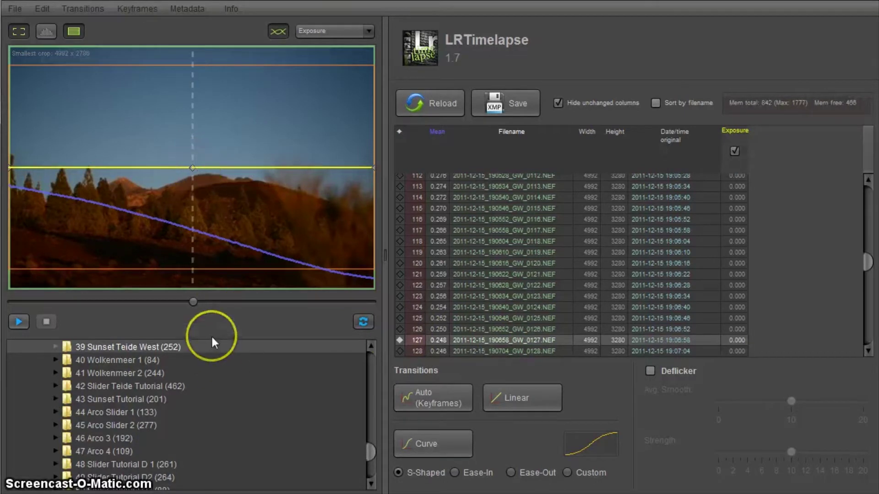
{"action": "left_click", "coordinate": [414, 331]}
{"action": "left_click_drag", "start_coordinate": [867, 262], "coordinate": [867, 192]}
{"action": "left_click", "coordinate": [532, 196]}
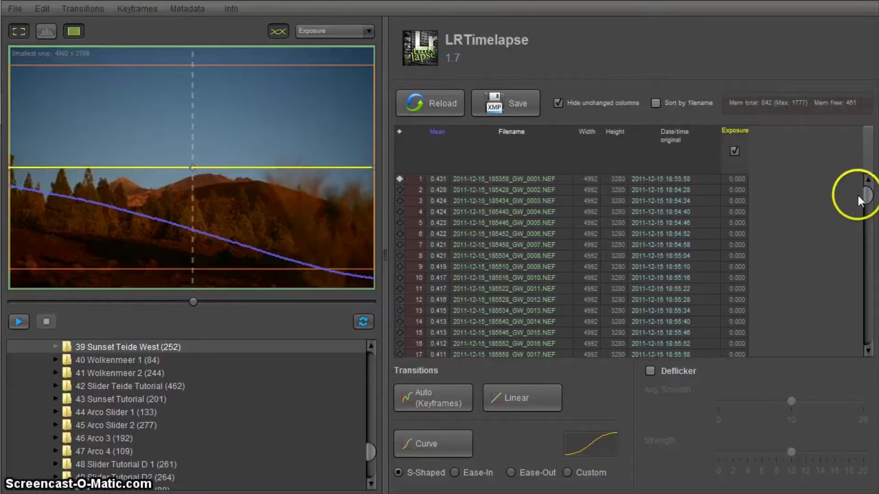
{"action": "left_click_drag", "start_coordinate": [865, 197], "coordinate": [846, 360]}
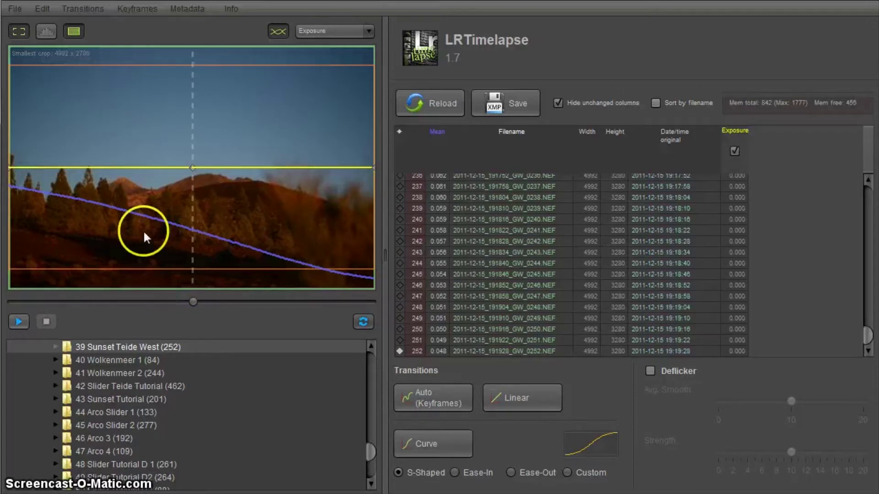
{"action": "left_click", "coordinate": [520, 103]}
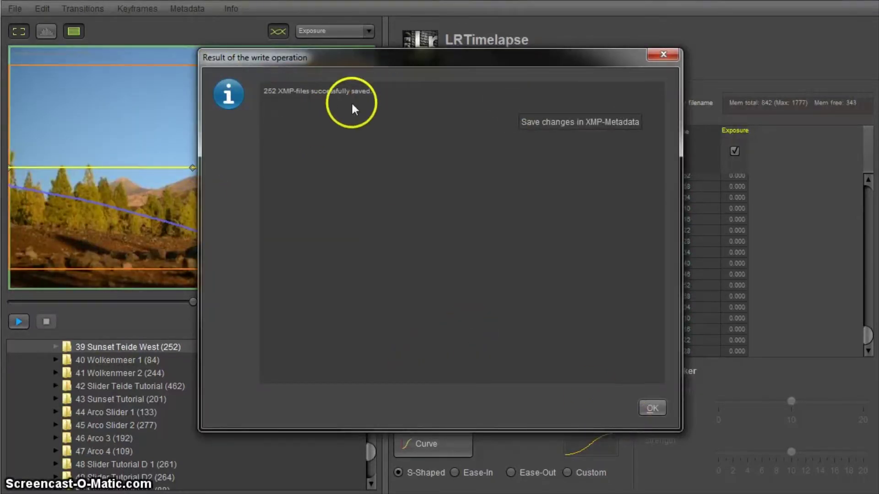
{"action": "left_click", "coordinate": [654, 405]}
Step: In Lightroom, select all frames and read metadata from the XMP files
{"action": "key", "text": "alt+Tab"}
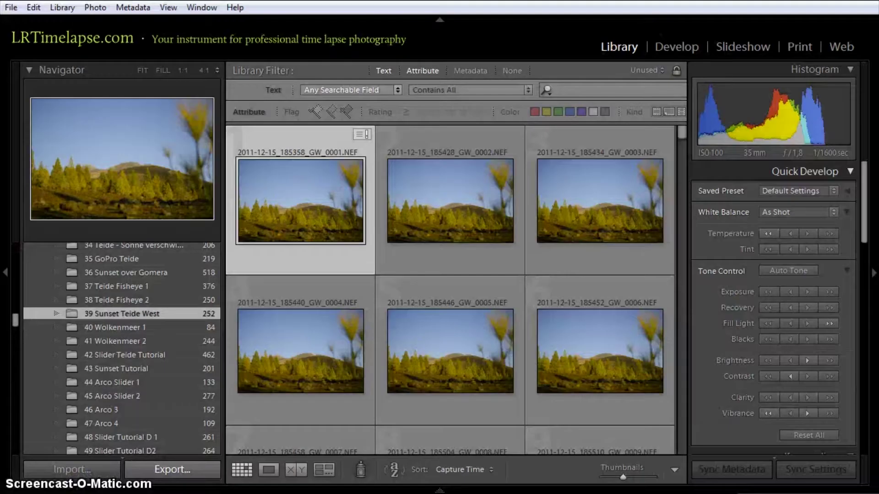
{"action": "key", "text": "ctrl+a"}
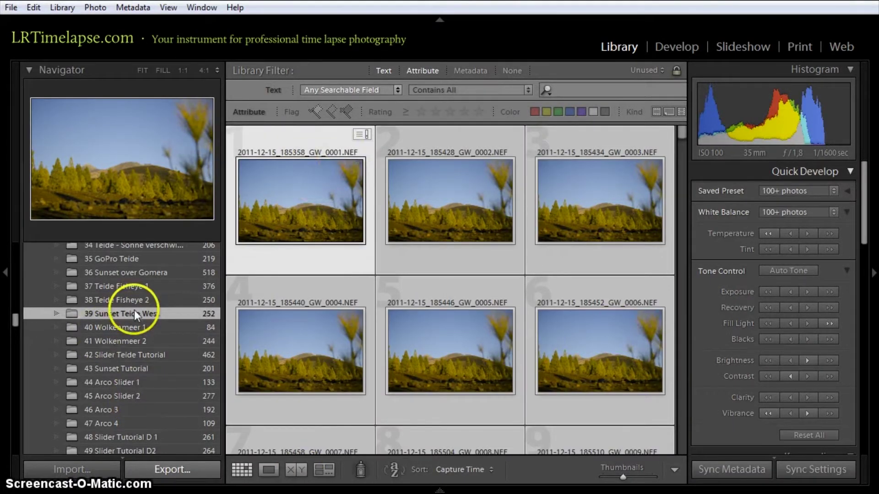
{"action": "right_click", "coordinate": [328, 199]}
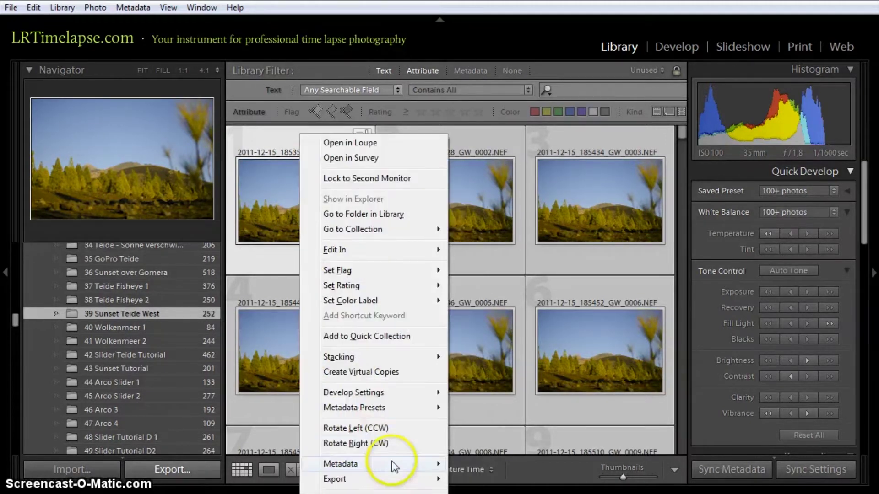
{"action": "mouse_move", "coordinate": [394, 464]}
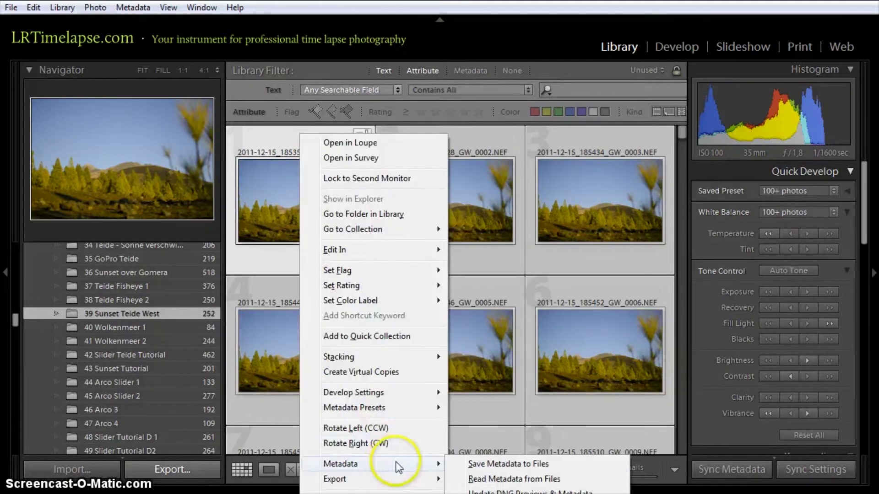
{"action": "left_click", "coordinate": [512, 480]}
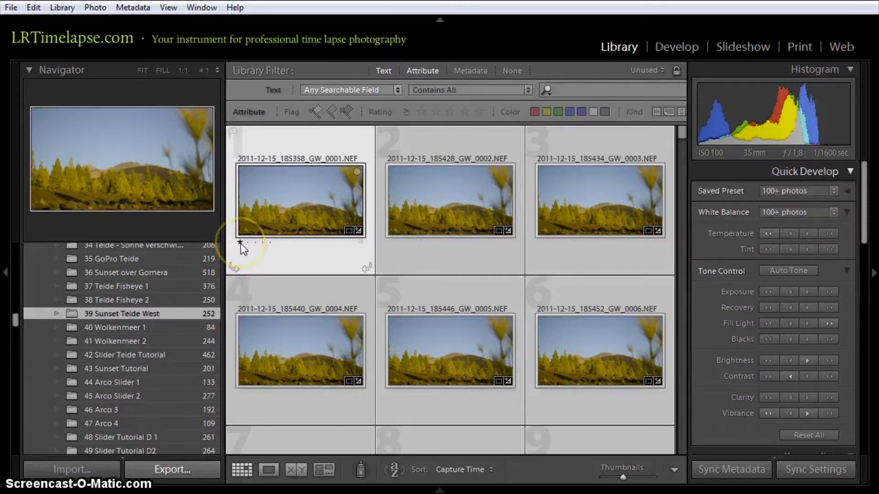
Step: Filter the grid to one-star keyframes 0001, 0127 and 0252, and select frame 0001
{"action": "left_click_drag", "start_coordinate": [679, 127], "coordinate": [665, 464]}
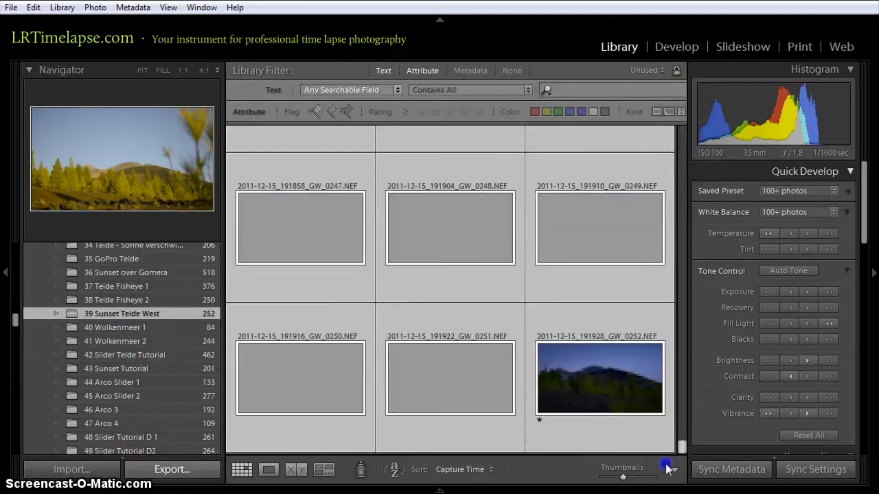
{"action": "left_click", "coordinate": [523, 375]}
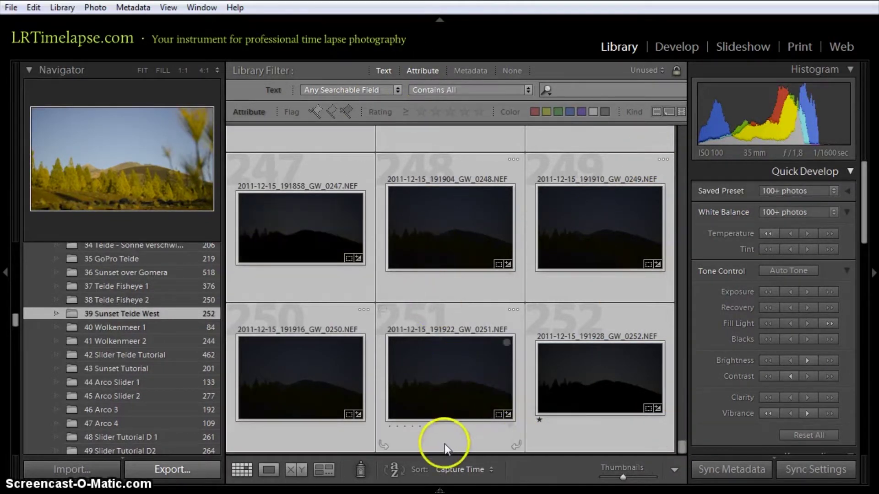
{"action": "left_click", "coordinate": [540, 421]}
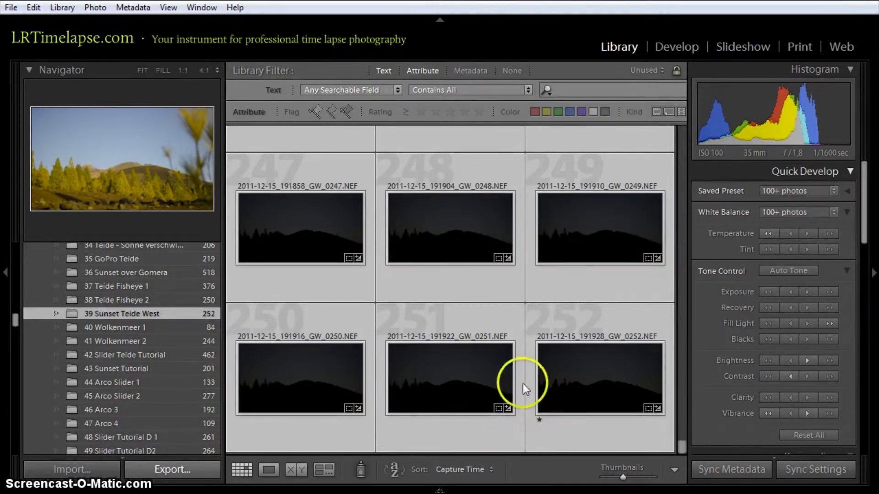
{"action": "left_click", "coordinate": [420, 111]}
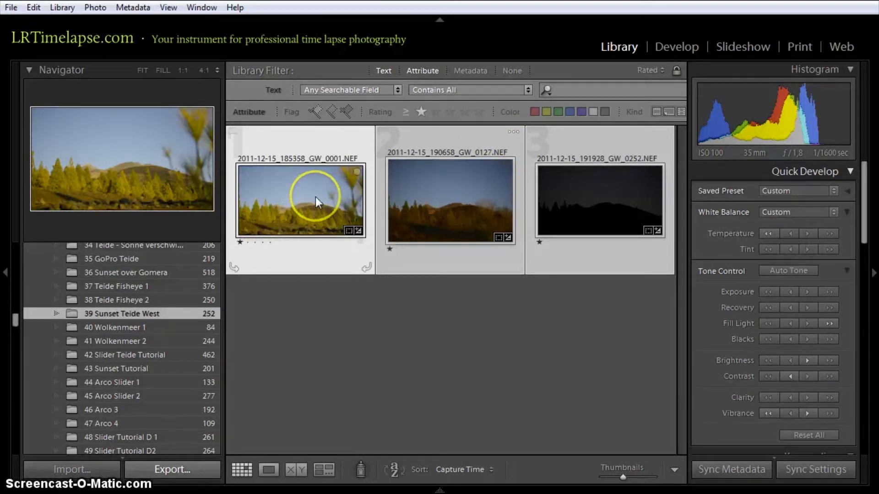
{"action": "left_click", "coordinate": [327, 147]}
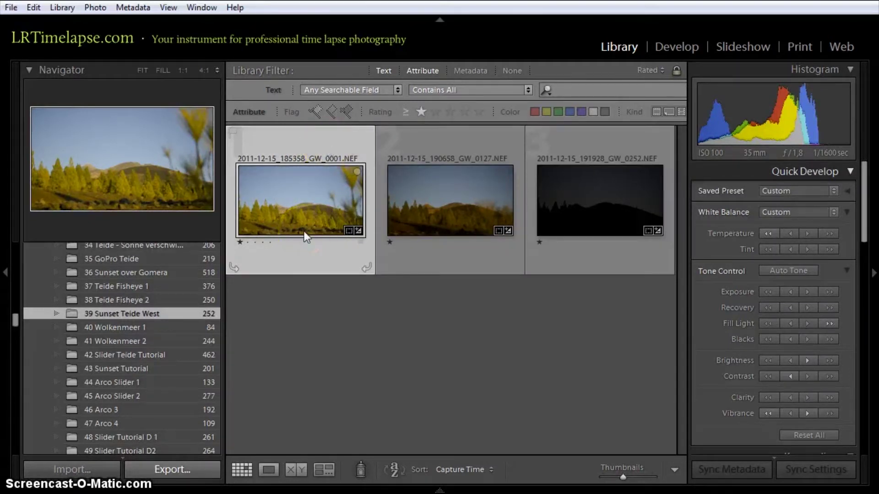
Step: Crop the first keyframe to 4300 x 2419, shifting the image upward
{"action": "key", "text": "r"}
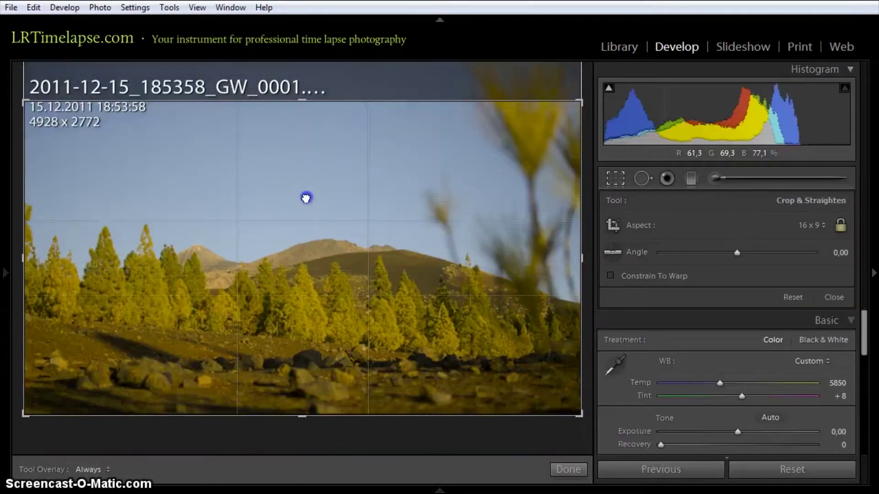
{"action": "left_click_drag", "start_coordinate": [303, 256], "coordinate": [301, 192]}
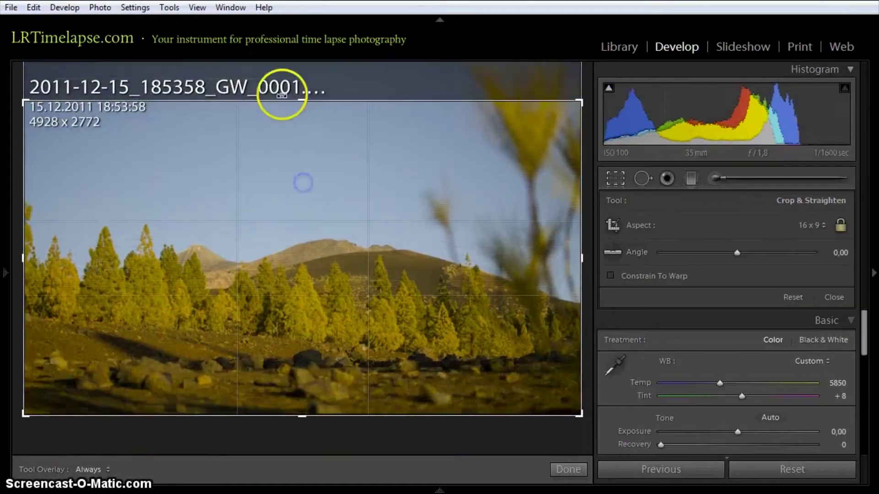
{"action": "left_click_drag", "start_coordinate": [281, 101], "coordinate": [283, 117]}
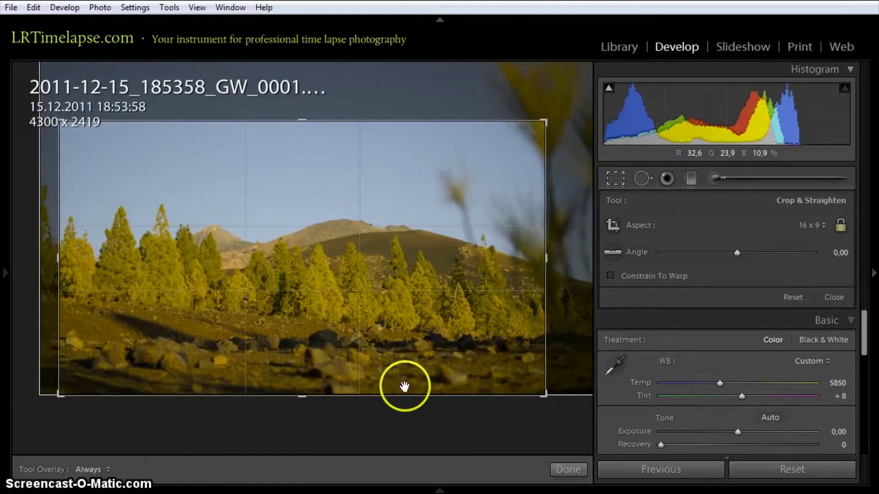
{"action": "left_click_drag", "start_coordinate": [392, 342], "coordinate": [386, 283]}
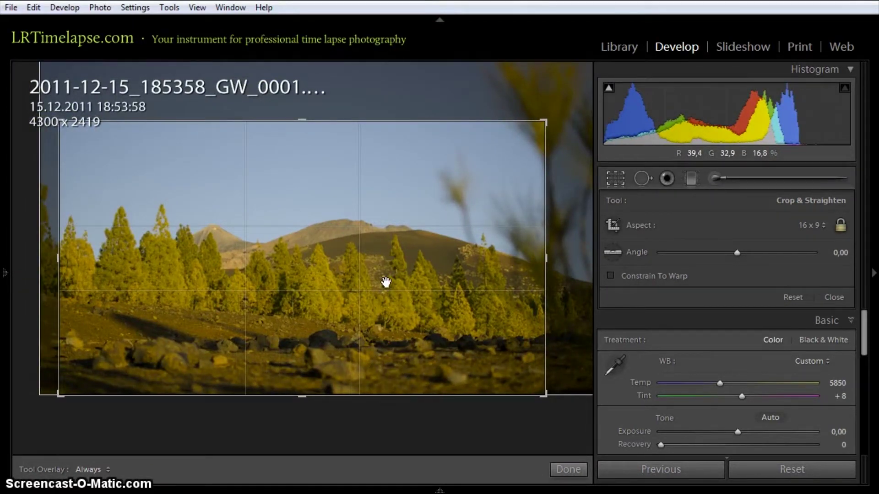
{"action": "key", "text": "Return"}
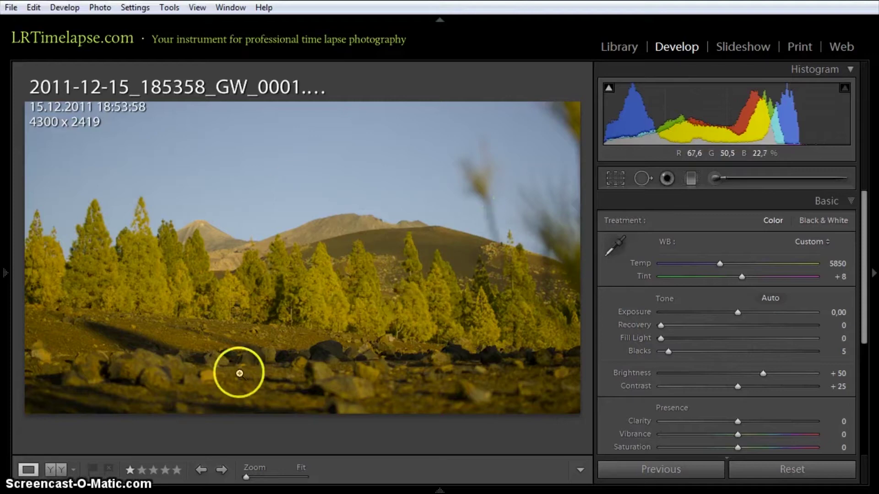
Step: Set Temp 4277, Exposure −0.36, Blacks 0, Clarity +31 and Vibrance +22
{"action": "left_click", "coordinate": [429, 490]}
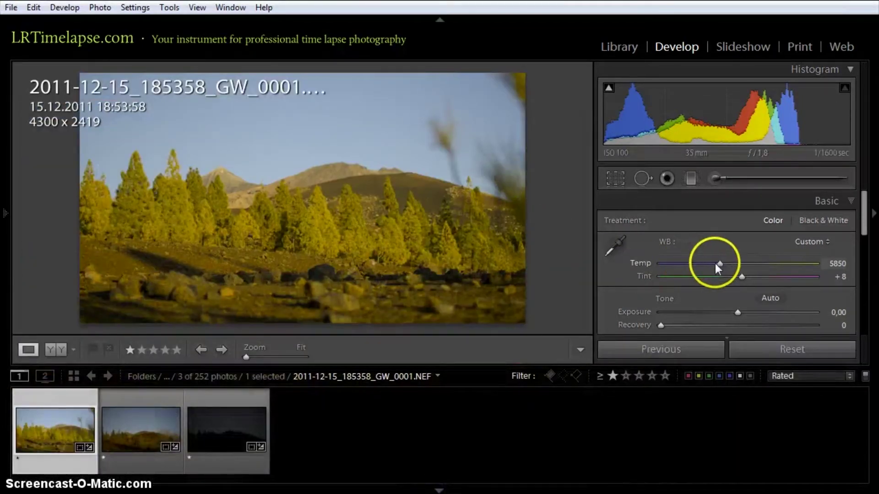
{"action": "left_click", "coordinate": [438, 489]}
{"action": "left_click_drag", "start_coordinate": [718, 263], "coordinate": [695, 274]}
{"action": "left_click_drag", "start_coordinate": [737, 313], "coordinate": [732, 314]}
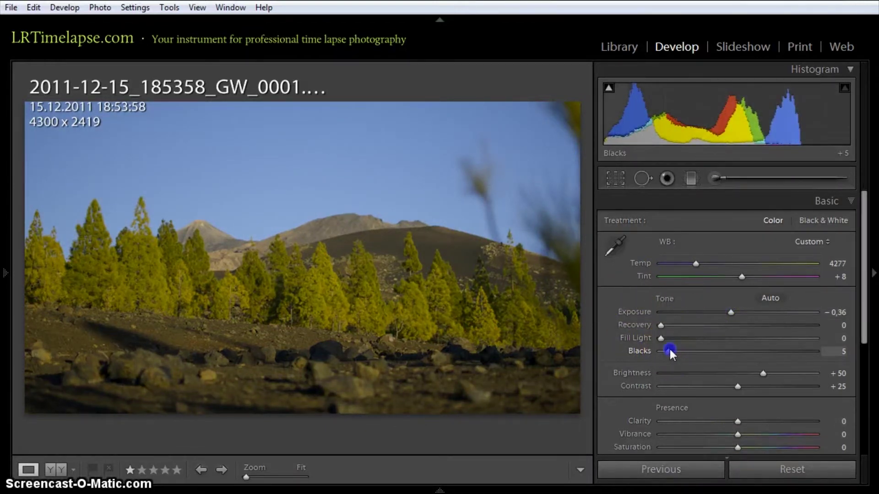
{"action": "left_click_drag", "start_coordinate": [669, 350], "coordinate": [639, 350]}
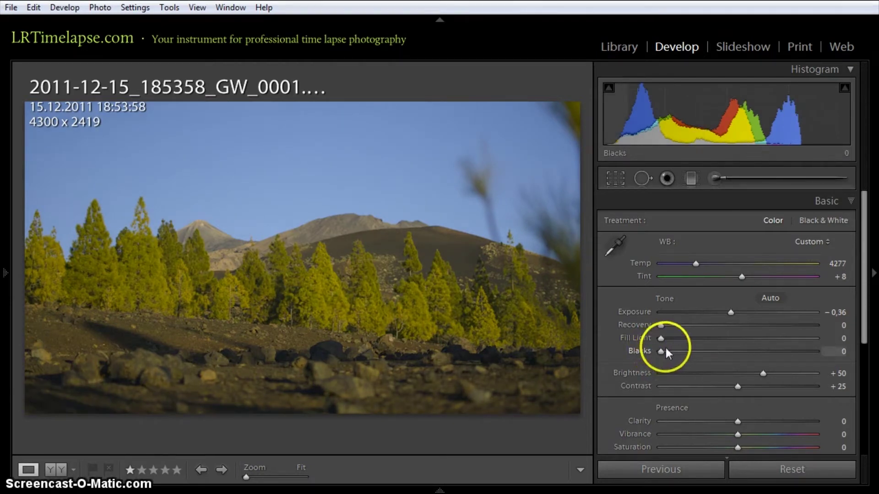
{"action": "scroll", "coordinate": [710, 366], "scroll_direction": "down", "scroll_amount": 3}
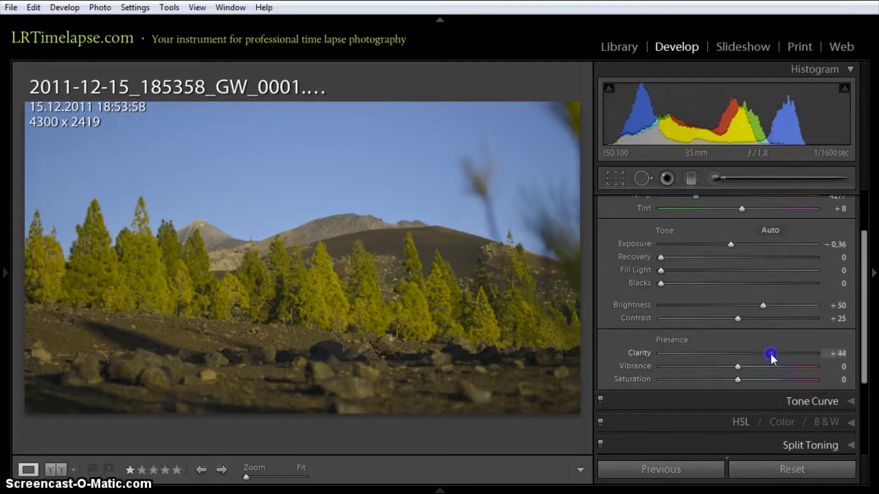
{"action": "left_click_drag", "start_coordinate": [770, 356], "coordinate": [754, 364]}
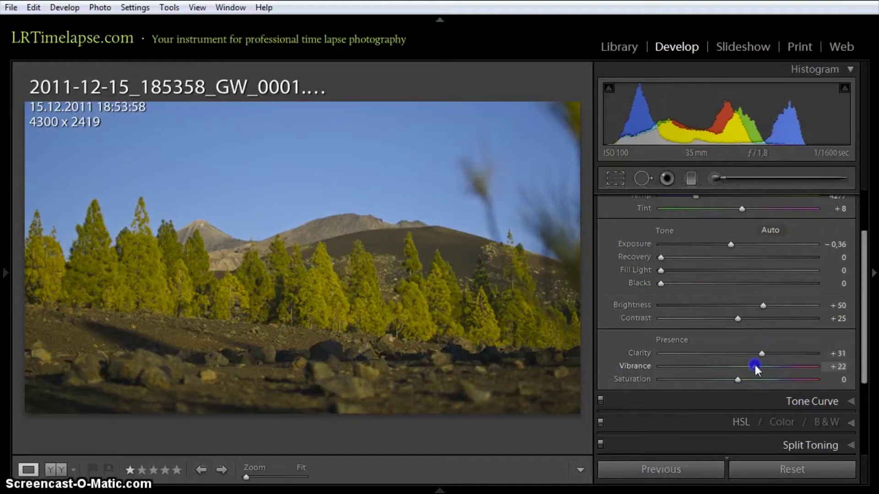
{"action": "left_click", "coordinate": [800, 403]}
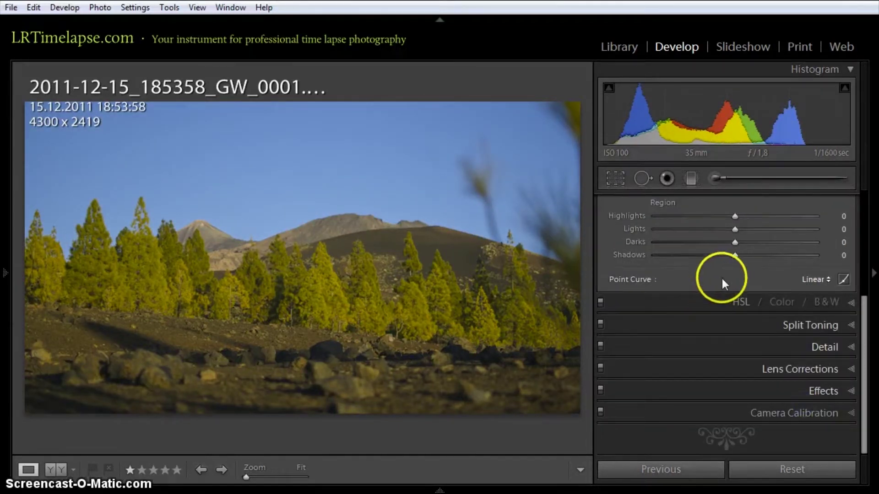
Step: Set the tone curve regions to Highlights +48 and Shadows −48
{"action": "scroll", "coordinate": [724, 277], "scroll_direction": "up", "scroll_amount": 3}
{"action": "left_click_drag", "start_coordinate": [735, 274], "coordinate": [699, 315]}
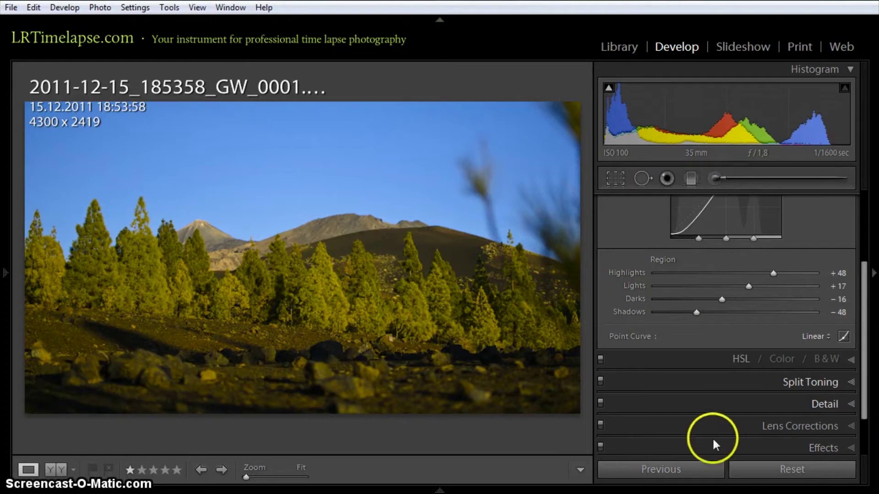
{"action": "left_click_drag", "start_coordinate": [864, 304], "coordinate": [863, 235]}
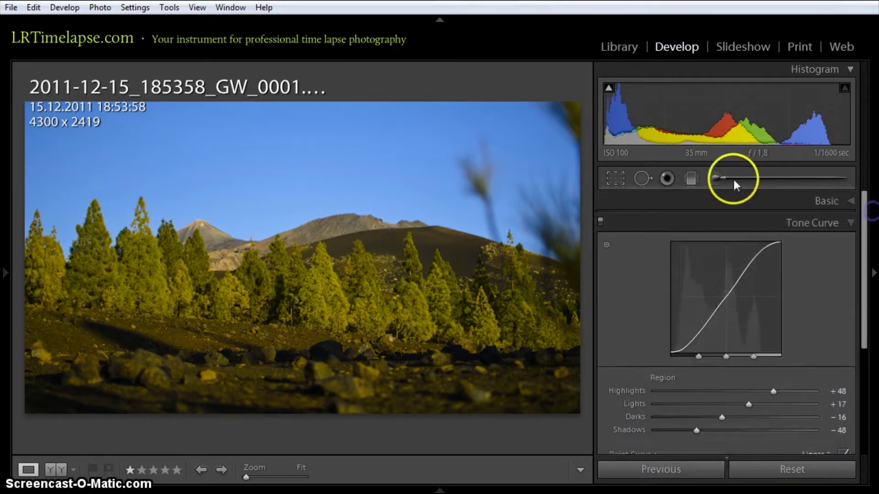
Step: Add a graduated filter darkening the sky by −0.60 exposure, extended down toward the hills
{"action": "left_click", "coordinate": [694, 178]}
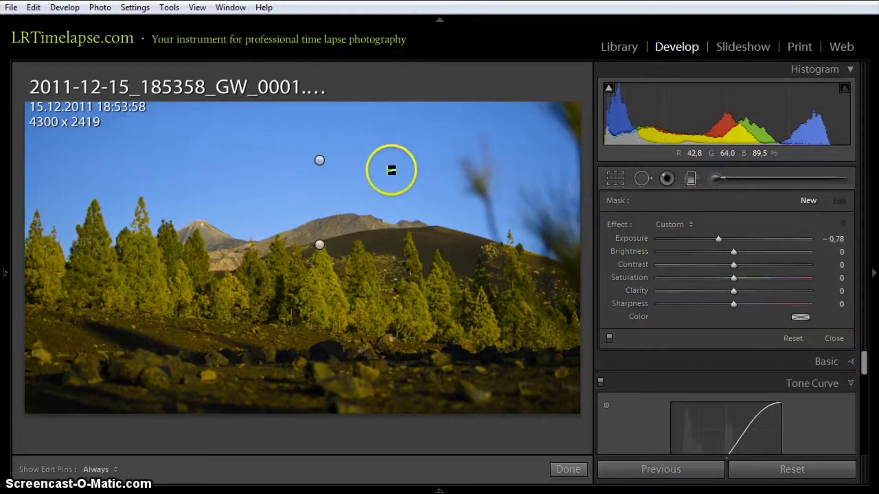
{"action": "left_click", "coordinate": [319, 161]}
{"action": "left_click", "coordinate": [320, 245]}
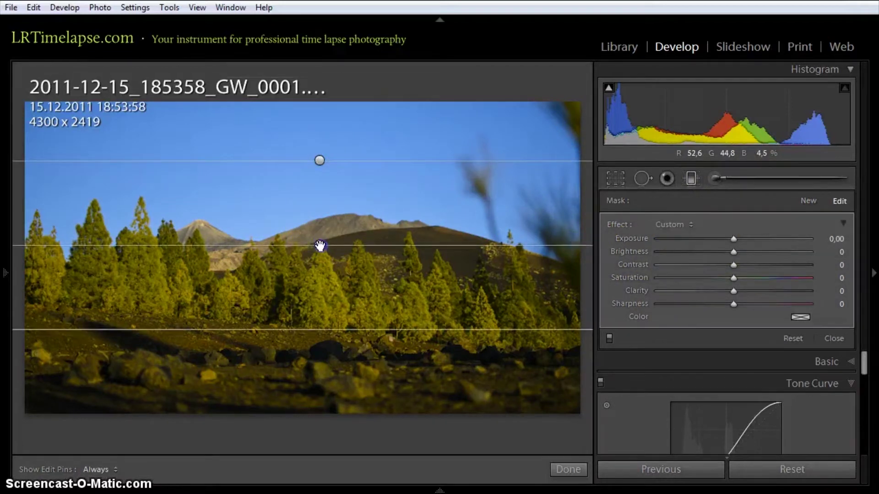
{"action": "left_click_drag", "start_coordinate": [320, 245], "coordinate": [316, 279]}
{"action": "left_click", "coordinate": [320, 160]}
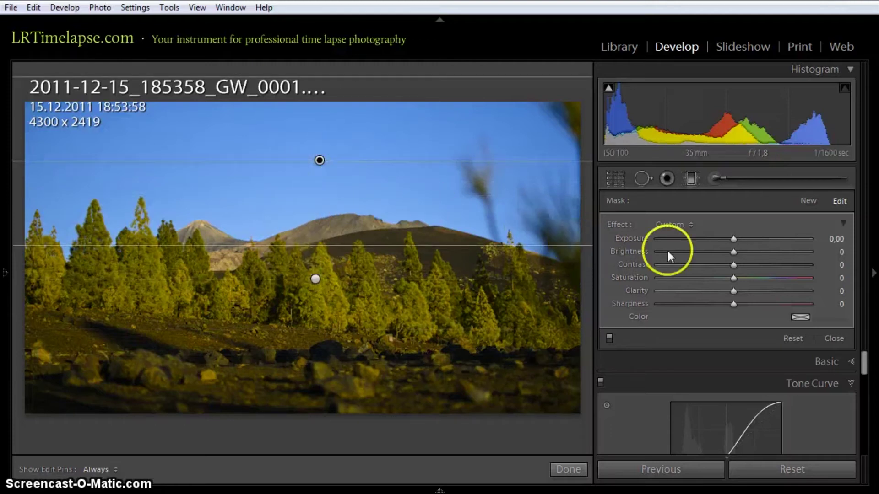
{"action": "left_click_drag", "start_coordinate": [724, 239], "coordinate": [719, 238]}
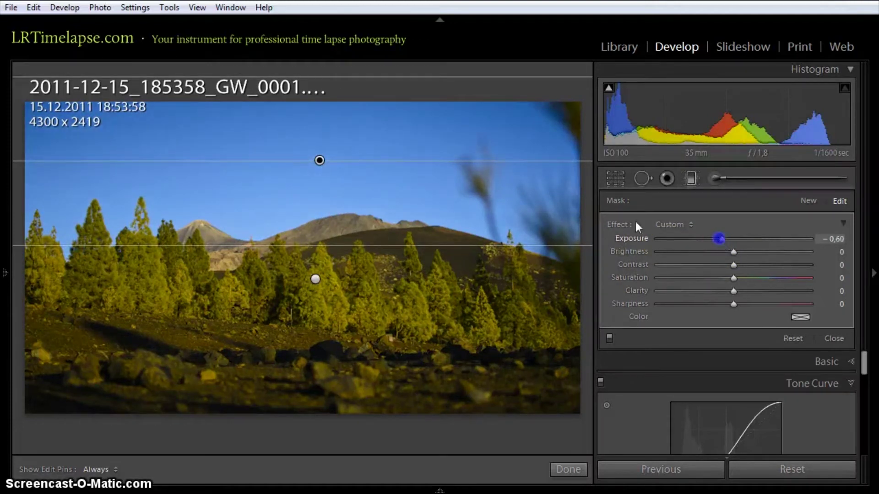
{"action": "left_click_drag", "start_coordinate": [317, 170], "coordinate": [322, 186]}
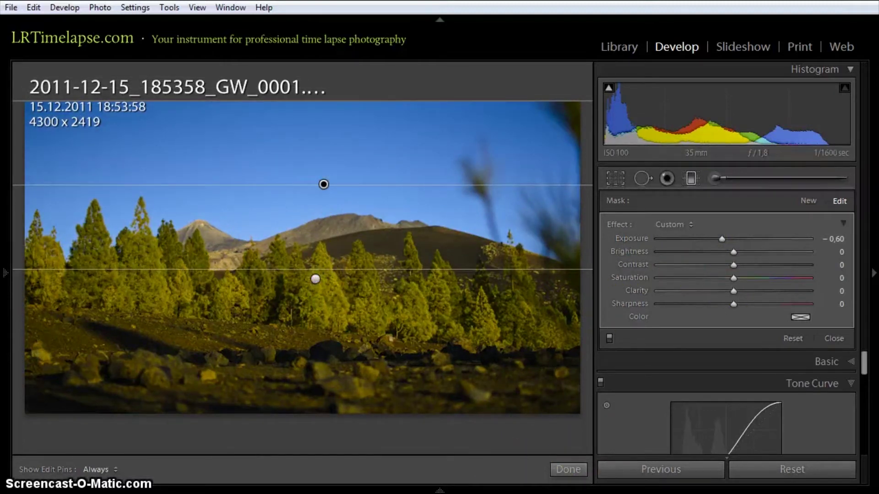
{"action": "left_click", "coordinate": [696, 183]}
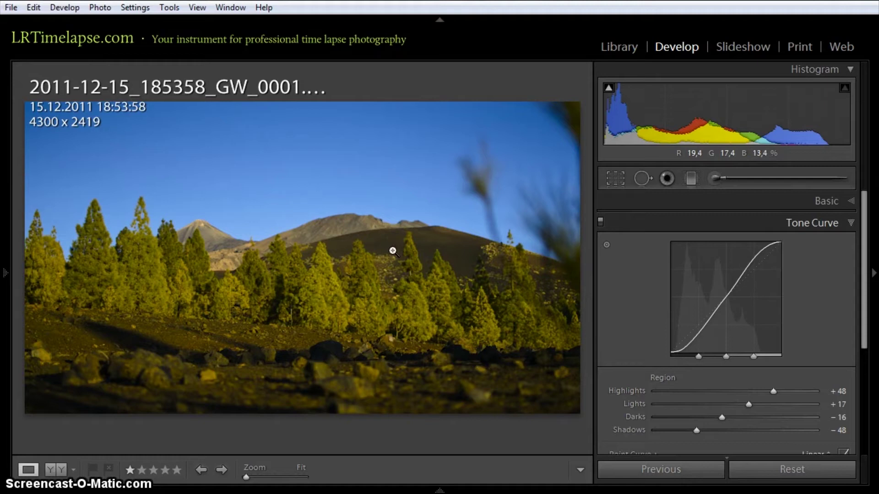
Step: In the grid, copy all of keyframe 0001's develop settings with Check All
{"action": "key", "text": "g"}
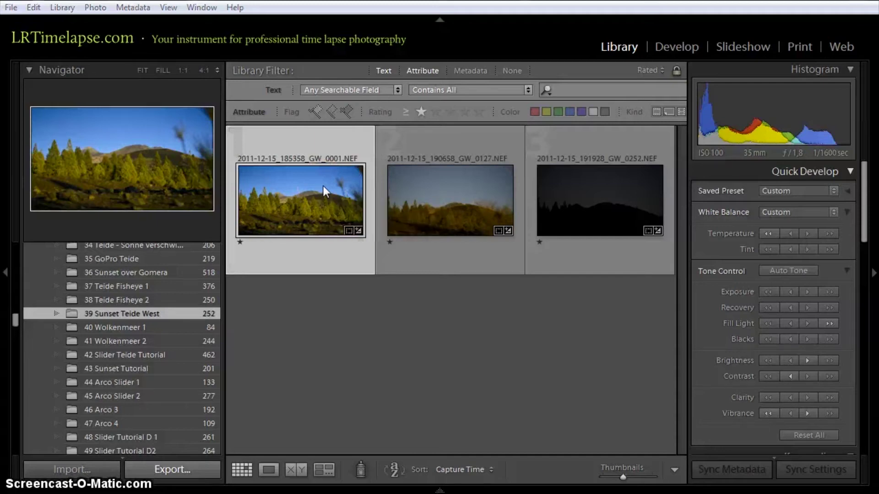
{"action": "key", "text": "ctrl+shift+c"}
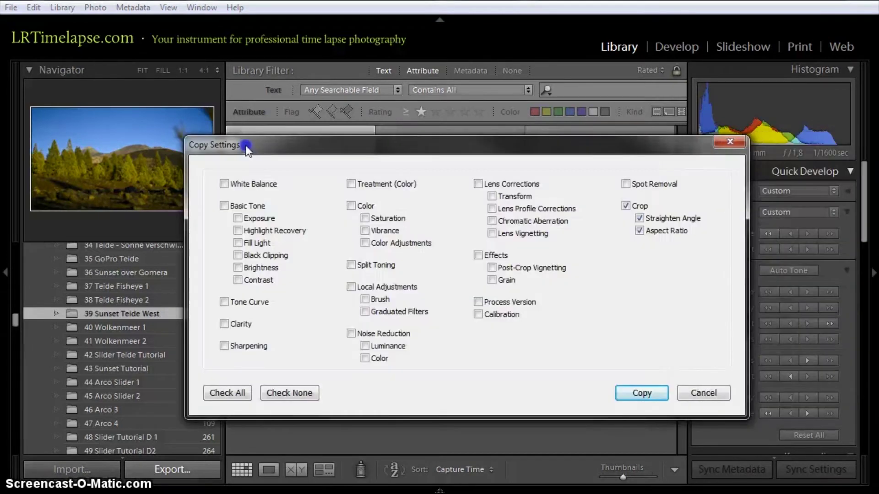
{"action": "left_click_drag", "start_coordinate": [245, 144], "coordinate": [248, 171]}
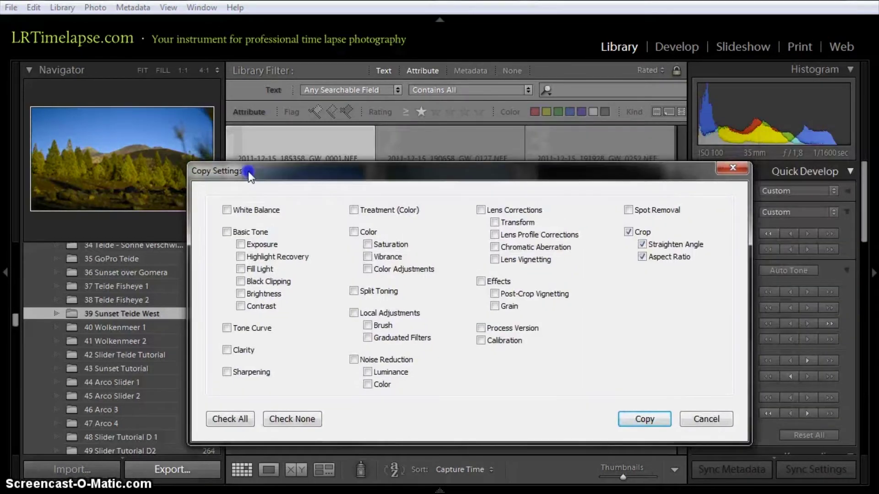
{"action": "left_click", "coordinate": [216, 418]}
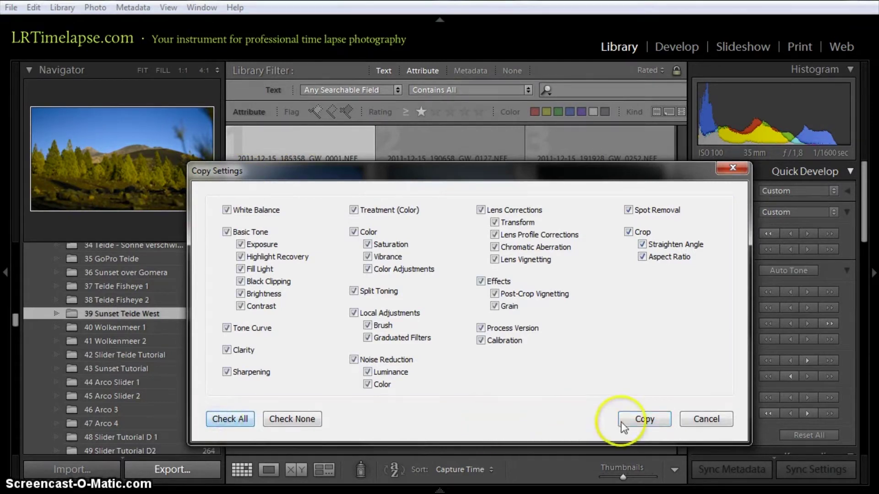
{"action": "left_click", "coordinate": [634, 419]}
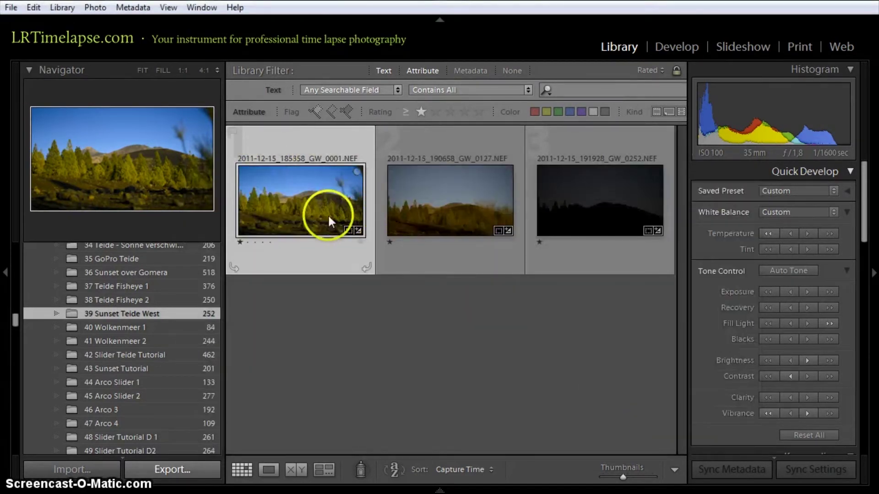
Step: Paste the settings onto 2011-12-15_190658_GW_0127.NEF and view it large
{"action": "left_click", "coordinate": [432, 138]}
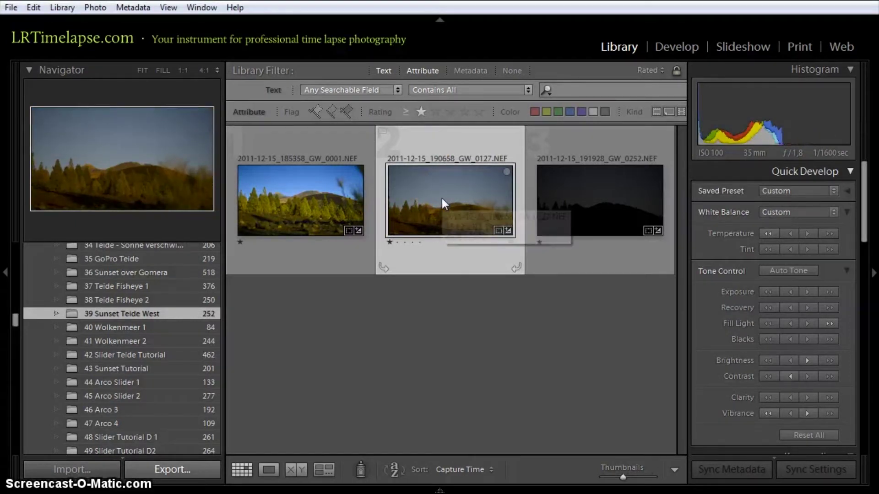
{"action": "key", "text": "ctrl+shift+v"}
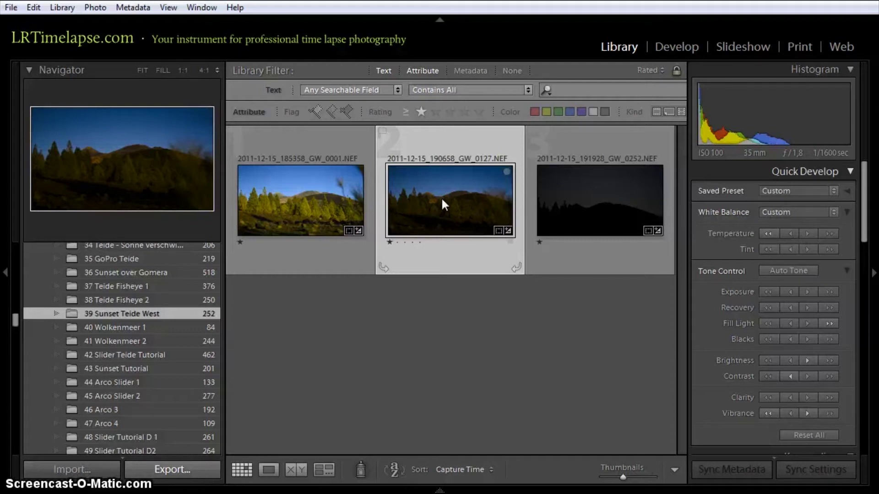
{"action": "double_click", "coordinate": [441, 196]}
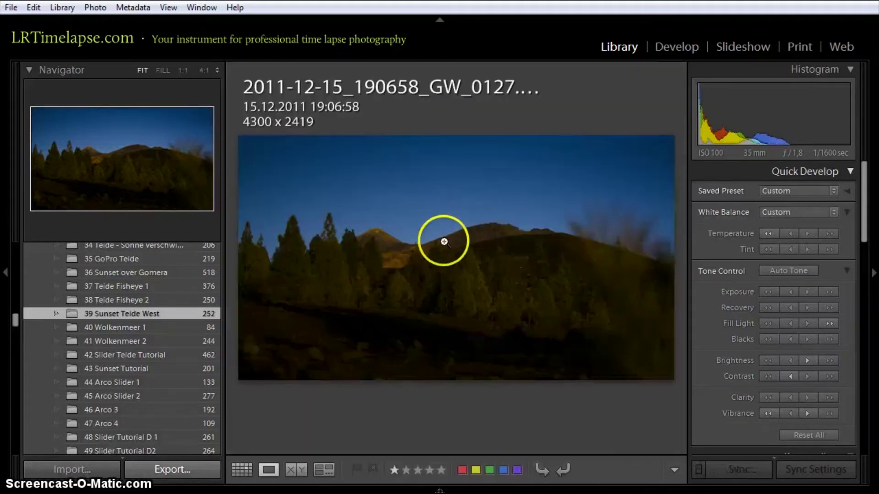
Step: Brighten keyframe 0127 to Exposure +0.57, warm it to Temp 5393 with Tint +42, and return to the grid
{"action": "left_click", "coordinate": [683, 45]}
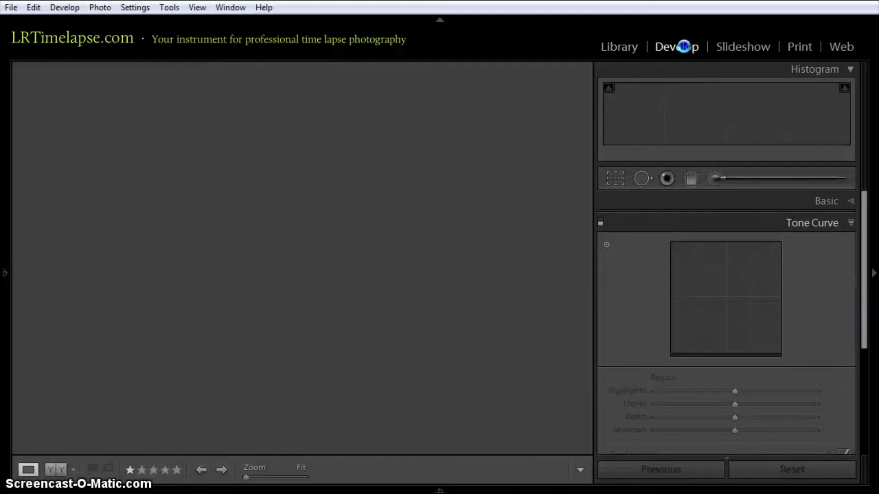
{"action": "left_click_drag", "start_coordinate": [728, 314], "coordinate": [751, 314]}
{"action": "left_click_drag", "start_coordinate": [689, 263], "coordinate": [760, 277]}
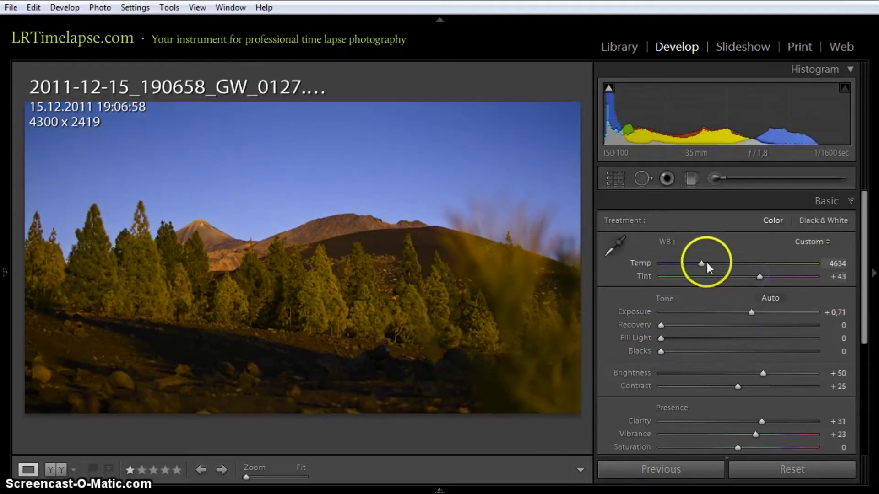
{"action": "left_click_drag", "start_coordinate": [706, 263], "coordinate": [758, 277]}
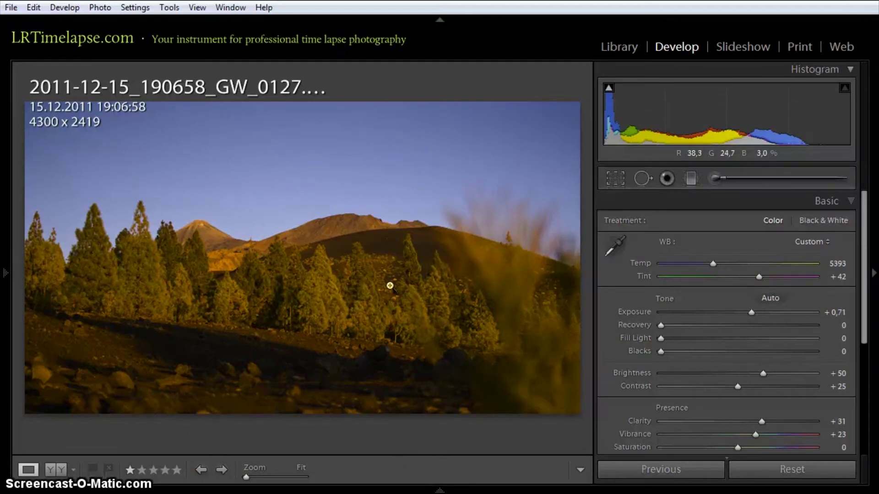
{"action": "key", "text": "g"}
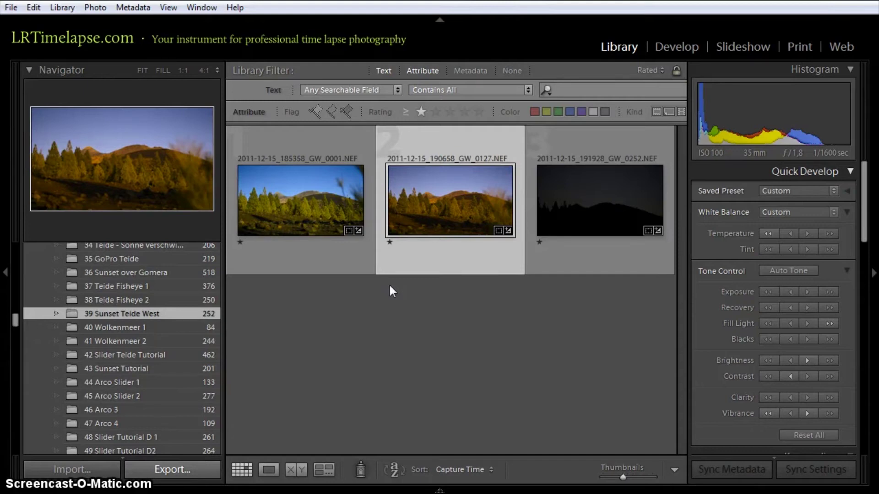
Step: Copy keyframe 0127's settings and paste them onto the last keyframe GW_0252
{"action": "key", "text": "ctrl+shift+c"}
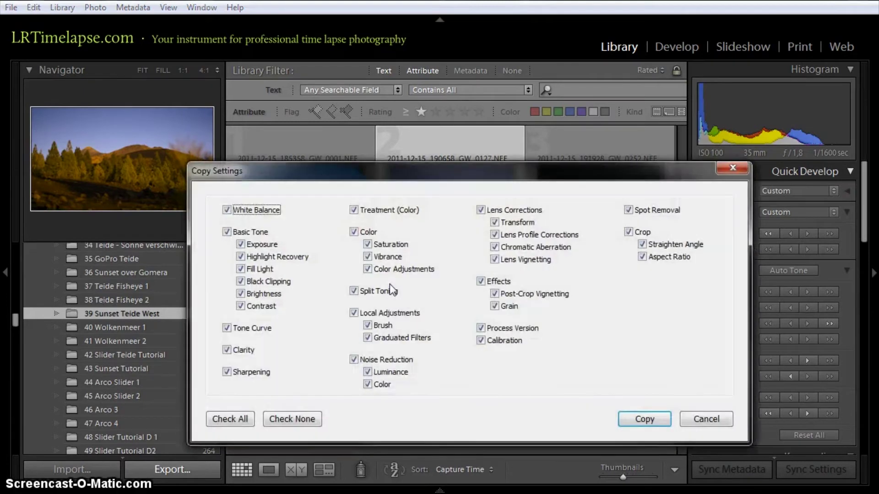
{"action": "left_click", "coordinate": [632, 417]}
{"action": "left_click", "coordinate": [550, 158]}
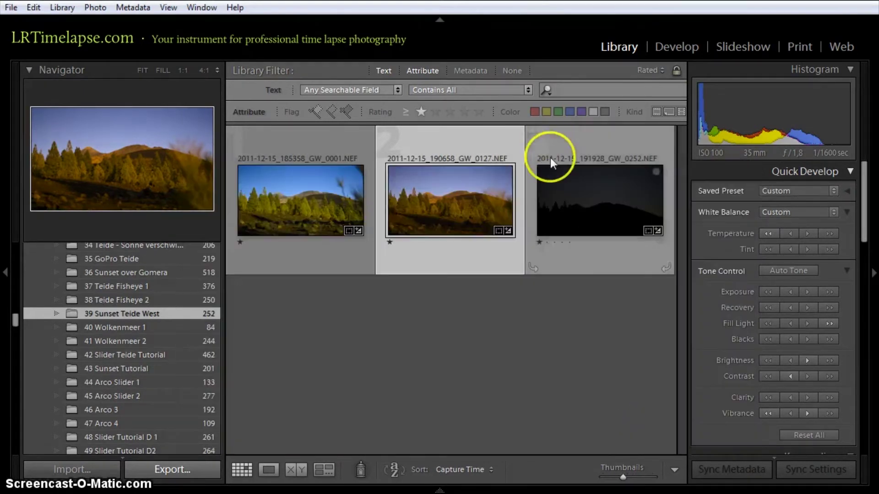
{"action": "double_click", "coordinate": [562, 188]}
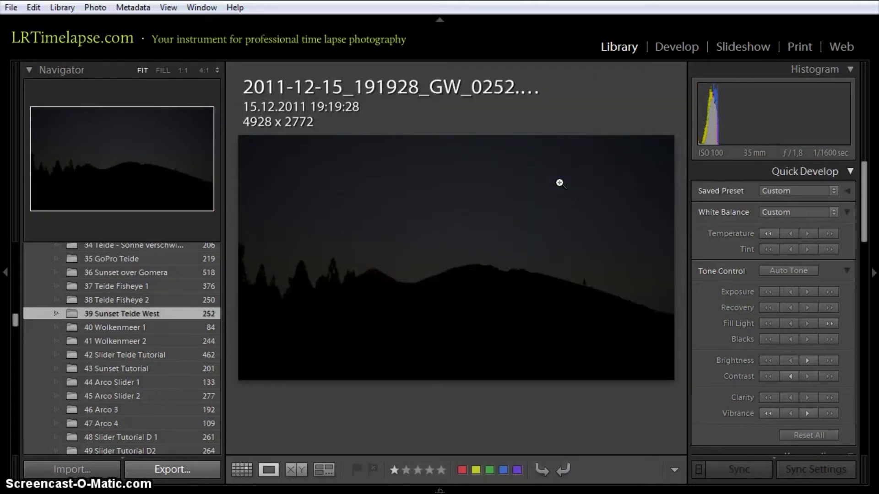
{"action": "key", "text": "ctrl+shift+v"}
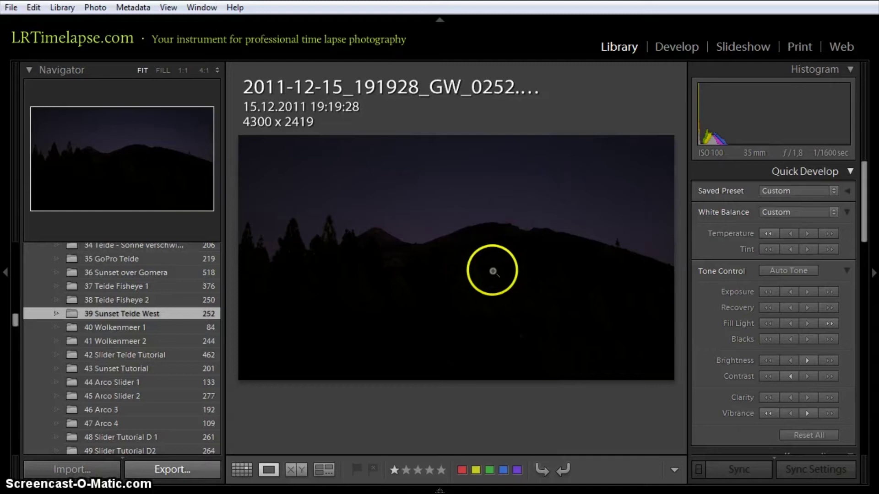
Step: Raise keyframe 0252's Exposure to +2.21 and cool Temp to 3964
{"action": "left_click", "coordinate": [654, 45]}
{"action": "left_click_drag", "start_coordinate": [755, 312], "coordinate": [780, 315]}
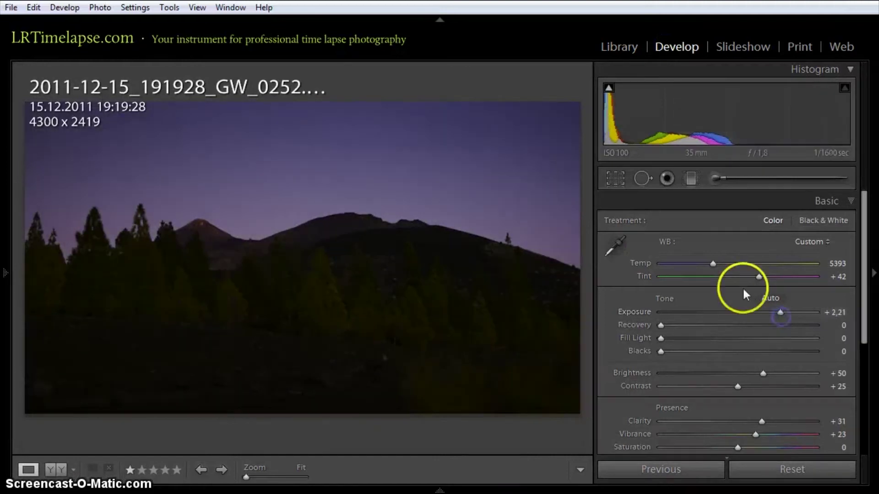
{"action": "left_click_drag", "start_coordinate": [715, 265], "coordinate": [693, 259]}
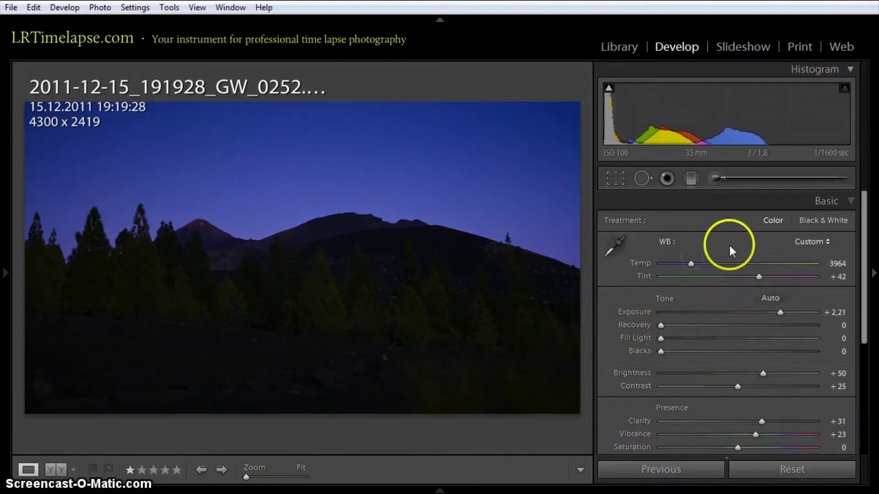
{"action": "left_click_drag", "start_coordinate": [860, 251], "coordinate": [854, 232]}
Step: Add a graduated filter brightened to 1.33, tilted to follow the slope
{"action": "left_click", "coordinate": [689, 178]}
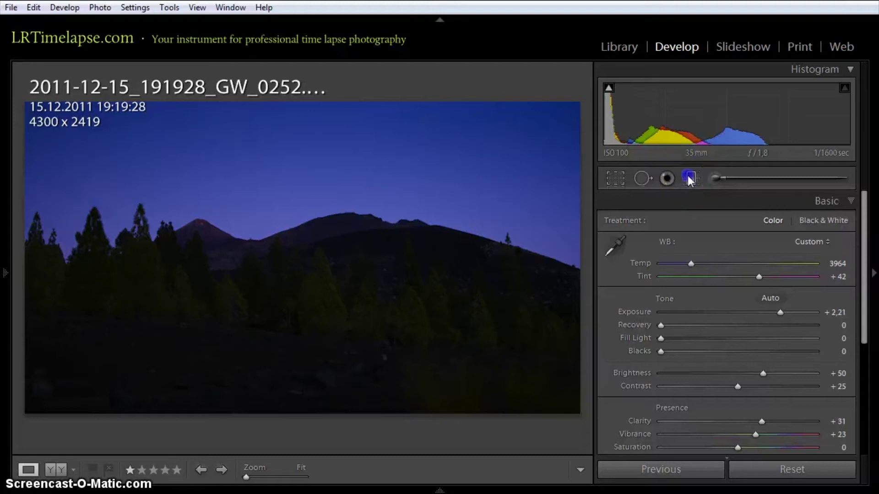
{"action": "left_click", "coordinate": [315, 279]}
{"action": "left_click_drag", "start_coordinate": [737, 238], "coordinate": [754, 240]}
{"action": "left_click_drag", "start_coordinate": [316, 277], "coordinate": [308, 269]}
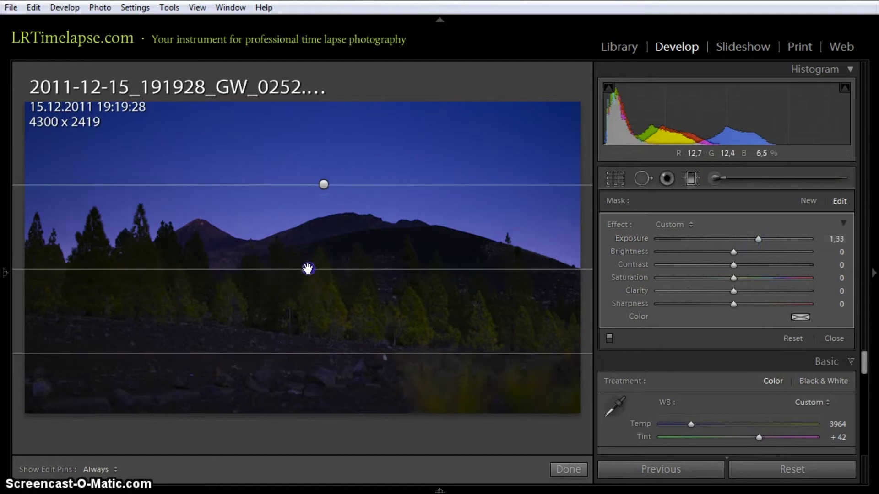
{"action": "left_click_drag", "start_coordinate": [113, 270], "coordinate": [112, 262]}
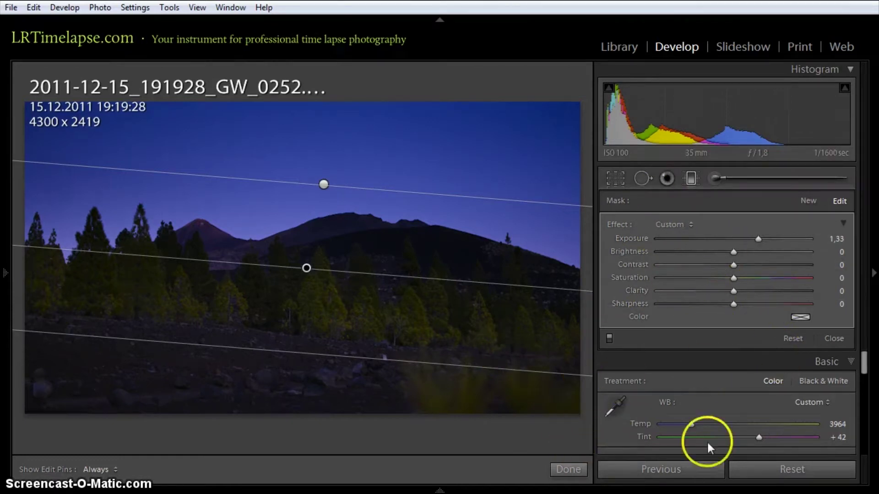
{"action": "left_click", "coordinate": [569, 470]}
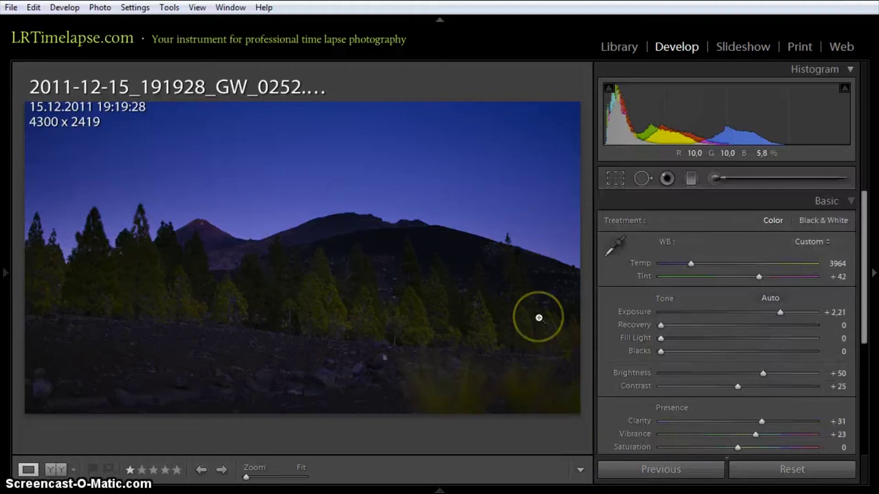
Step: In the grid, select all three keyframe photos and save their metadata to files, then return to LRTimelapse
{"action": "key", "text": "g"}
{"action": "left_click_drag", "start_coordinate": [530, 295], "coordinate": [338, 231]}
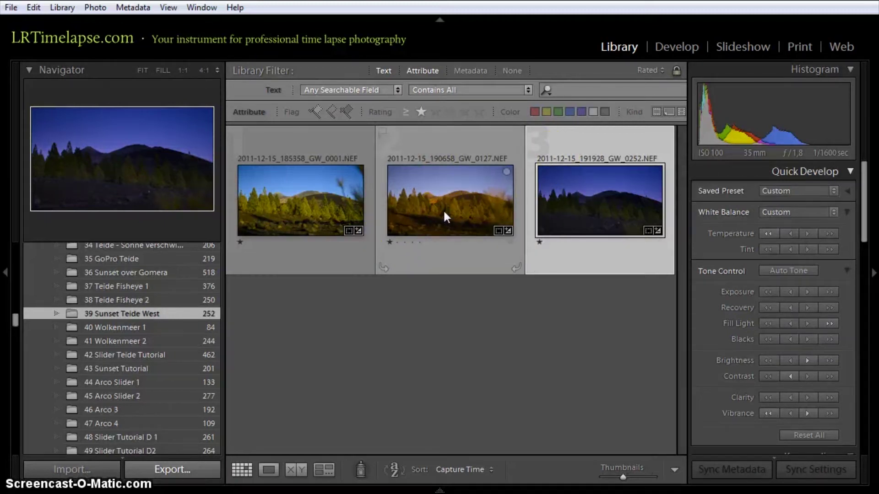
{"action": "key", "text": "ctrl+a"}
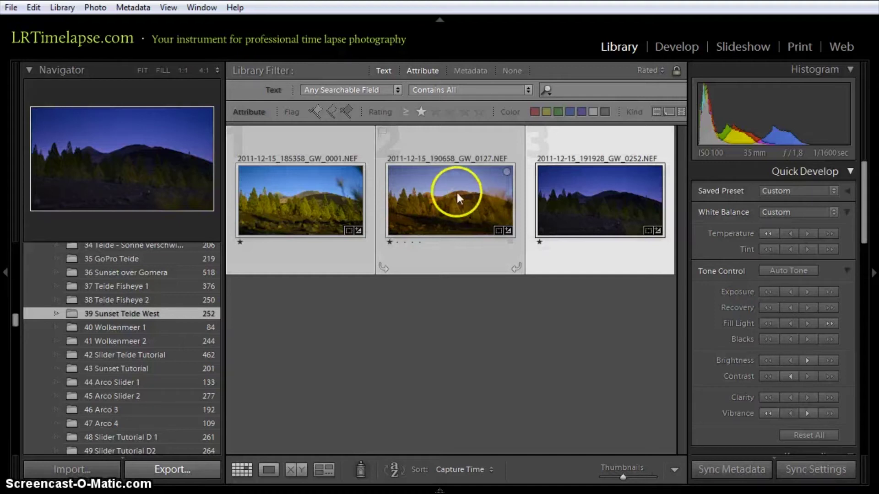
{"action": "right_click", "coordinate": [424, 139]}
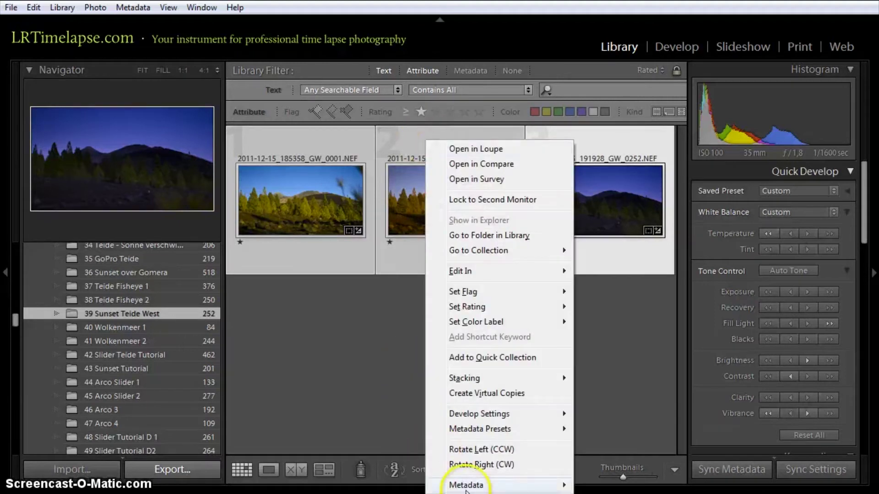
{"action": "mouse_move", "coordinate": [469, 487]}
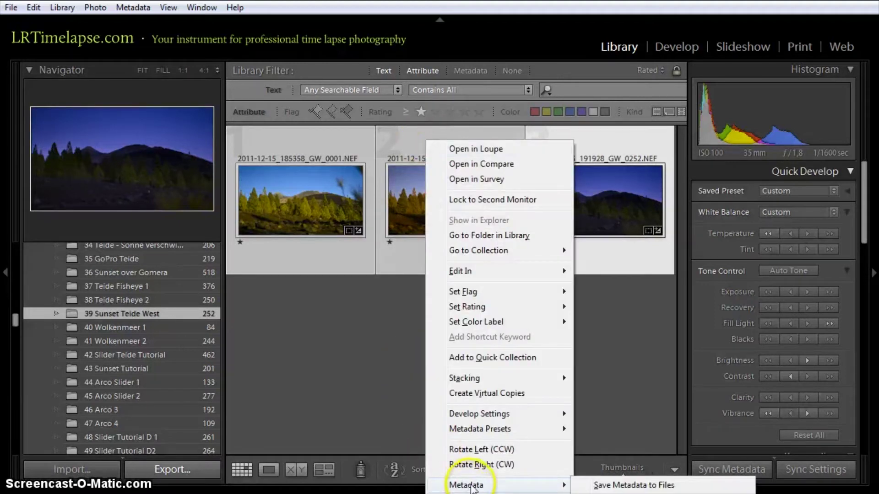
{"action": "left_click", "coordinate": [605, 486]}
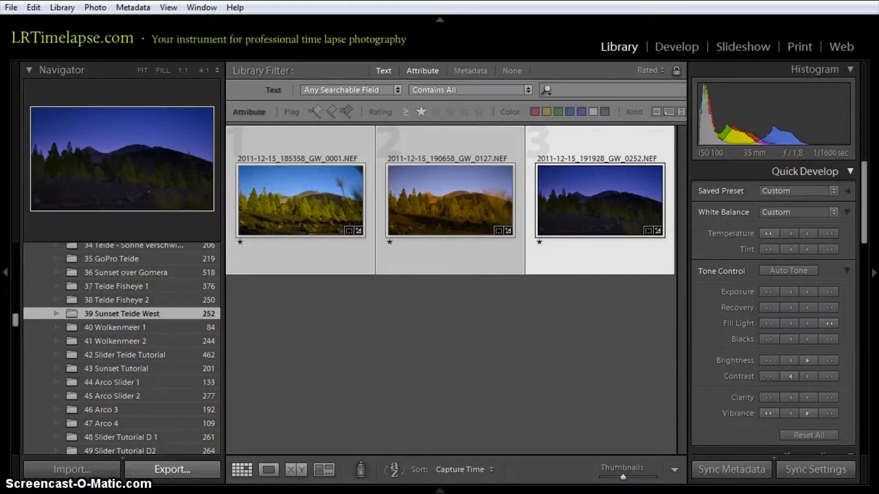
{"action": "key", "text": "alt+Tab"}
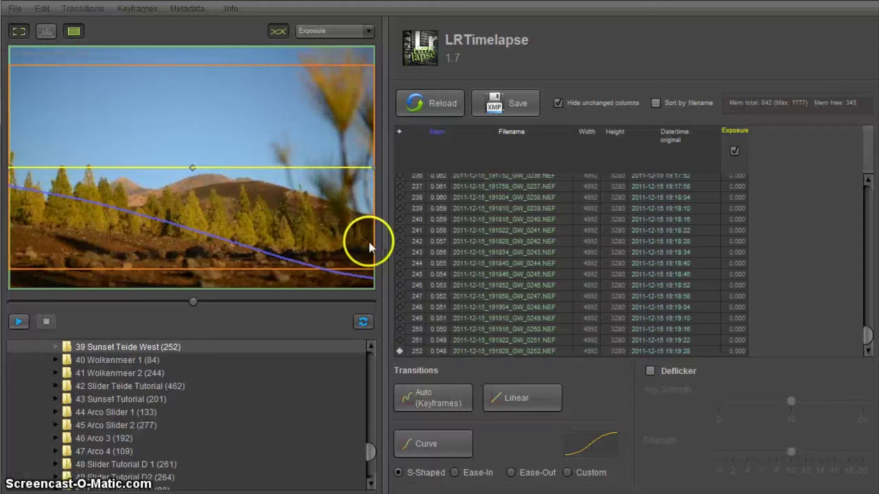
Step: Reload the keyframes' metadata and apply Auto (Keyframes) transitions across the sequence
{"action": "left_click", "coordinate": [436, 101]}
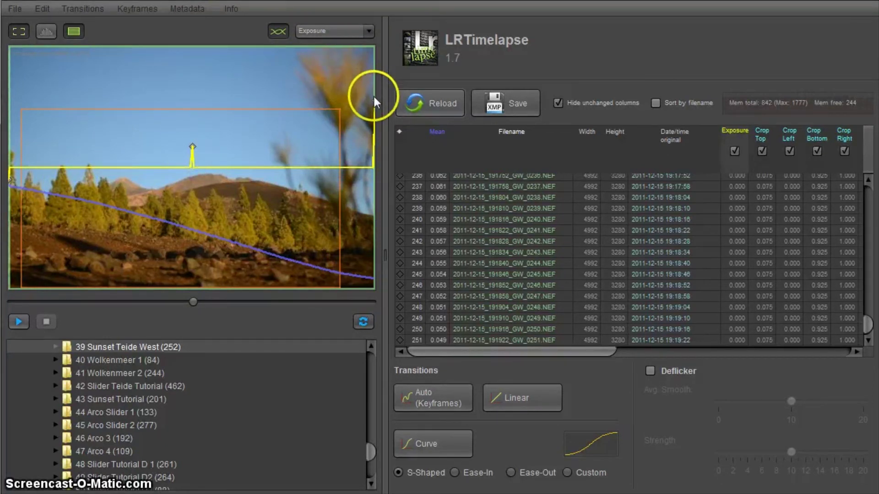
{"action": "left_click", "coordinate": [466, 393]}
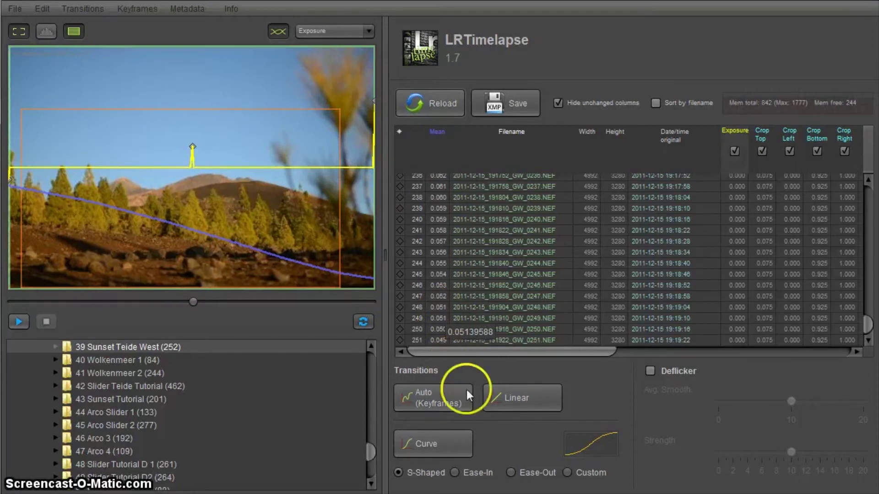
{"action": "left_click", "coordinate": [440, 400]}
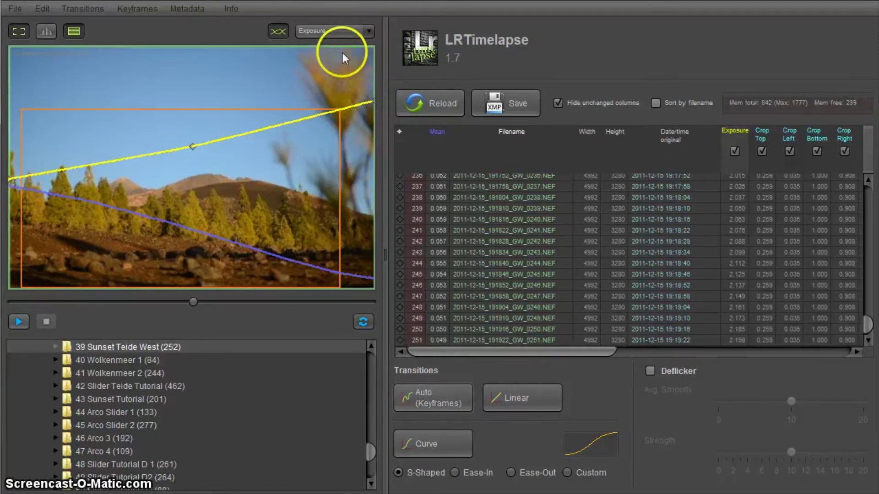
{"action": "left_click_drag", "start_coordinate": [592, 353], "coordinate": [671, 359]}
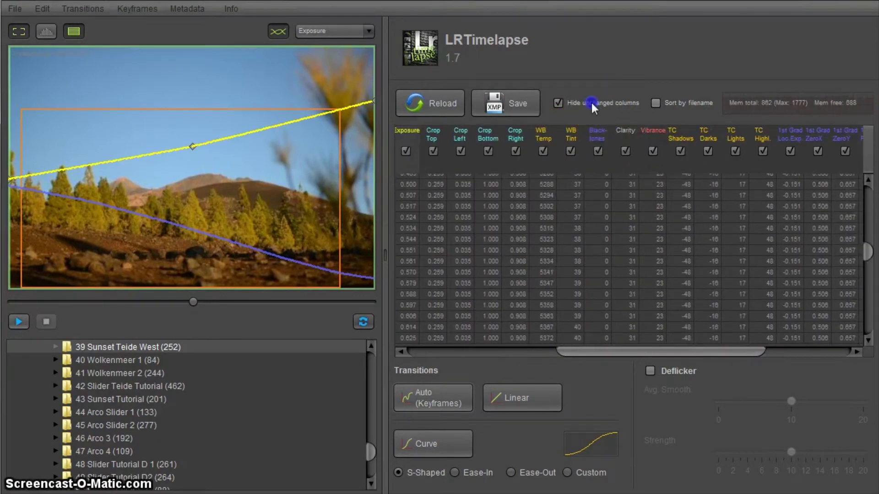
Step: Hide unchanged columns and preview a frame midway through the sequence
{"action": "left_click", "coordinate": [592, 104]}
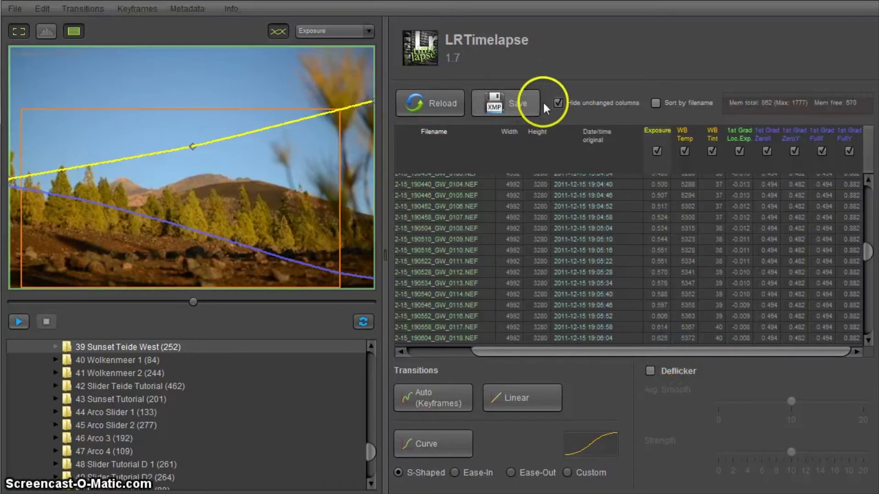
{"action": "left_click", "coordinate": [604, 353]}
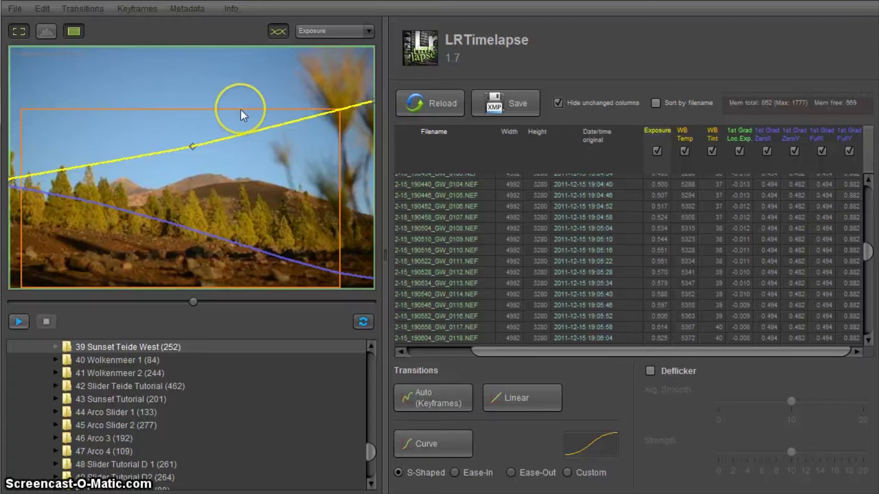
{"action": "left_click_drag", "start_coordinate": [193, 302], "coordinate": [241, 337]}
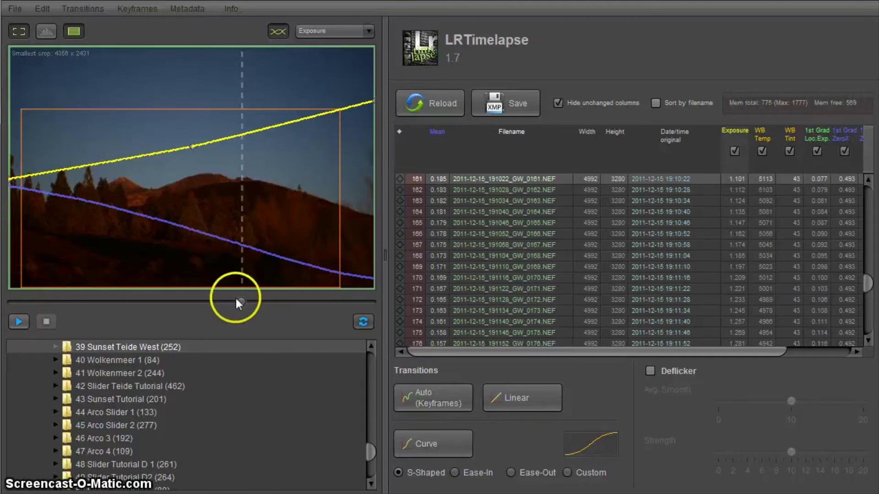
Step: Inspect the WB Temp, WB Tint, 1st GradZeroX and Exposure transition curves
{"action": "left_click", "coordinate": [316, 30]}
{"action": "left_click", "coordinate": [315, 56]}
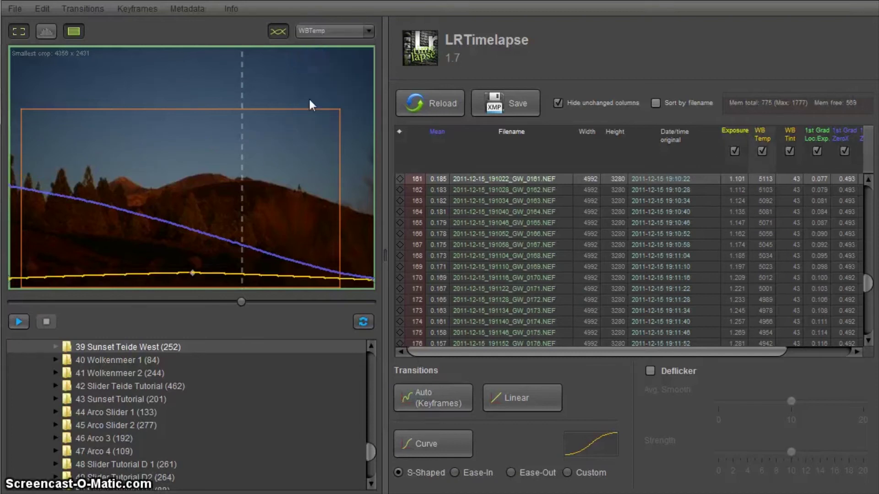
{"action": "left_click", "coordinate": [324, 30]}
{"action": "left_click", "coordinate": [318, 66]}
{"action": "left_click", "coordinate": [318, 32]}
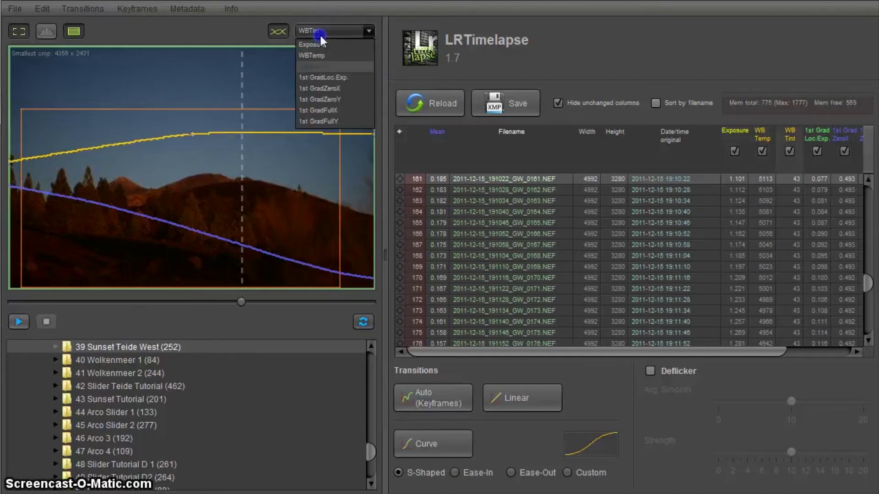
{"action": "left_click", "coordinate": [318, 89]}
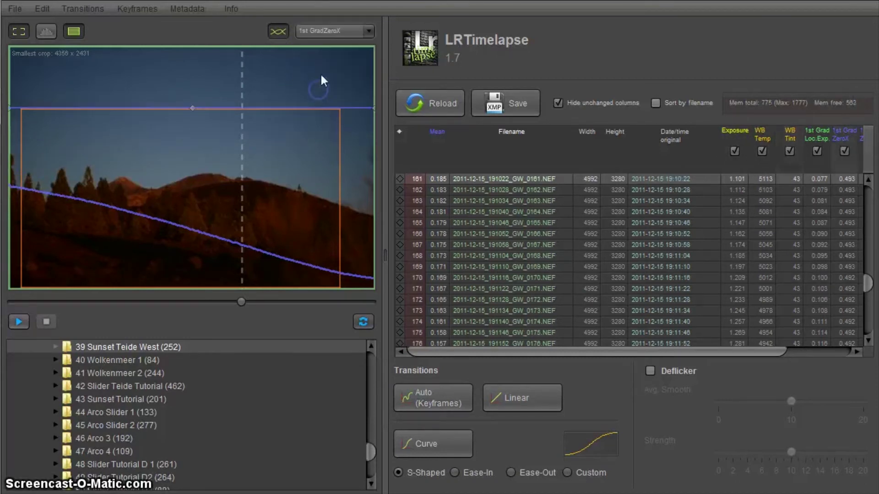
{"action": "left_click", "coordinate": [316, 31]}
{"action": "left_click", "coordinate": [316, 42]}
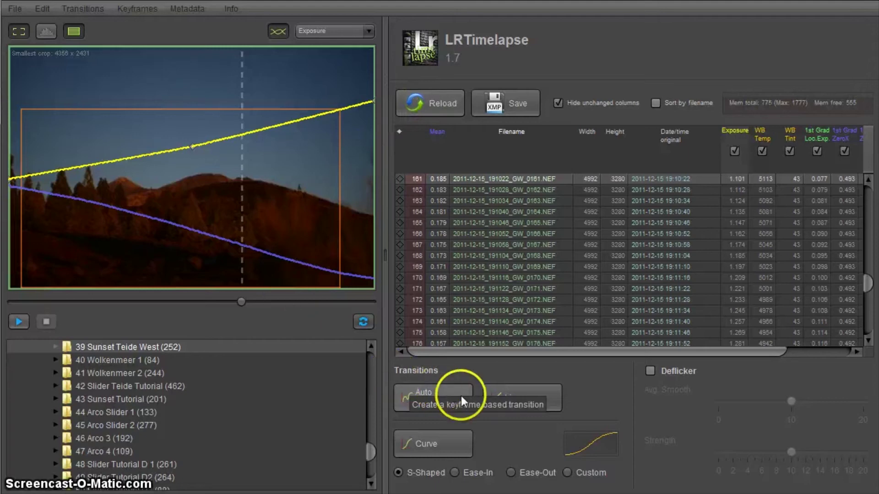
Step: Save the transitions to the 249 XMP files and confirm the result
{"action": "left_click", "coordinate": [515, 104]}
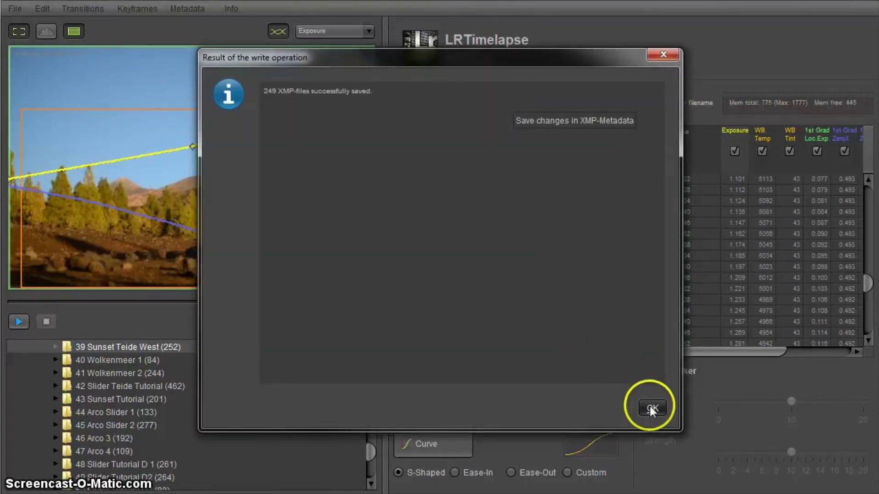
{"action": "left_click", "coordinate": [652, 407]}
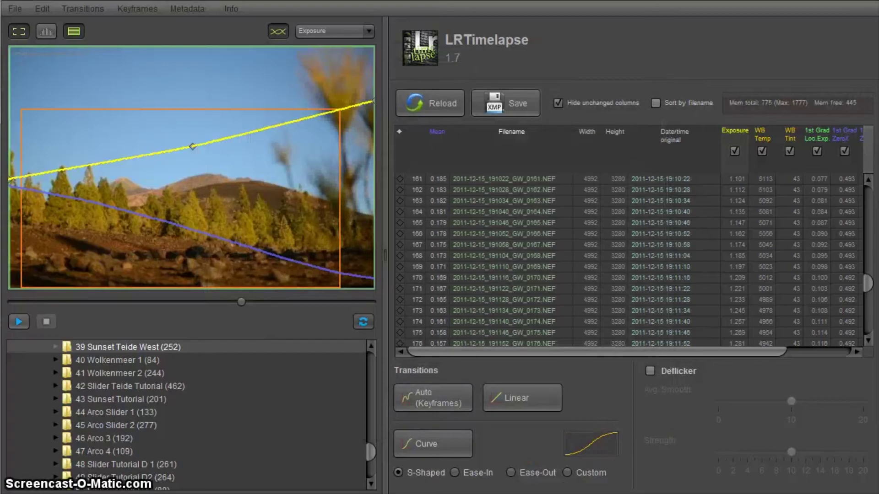
{"action": "key", "text": "alt+Tab"}
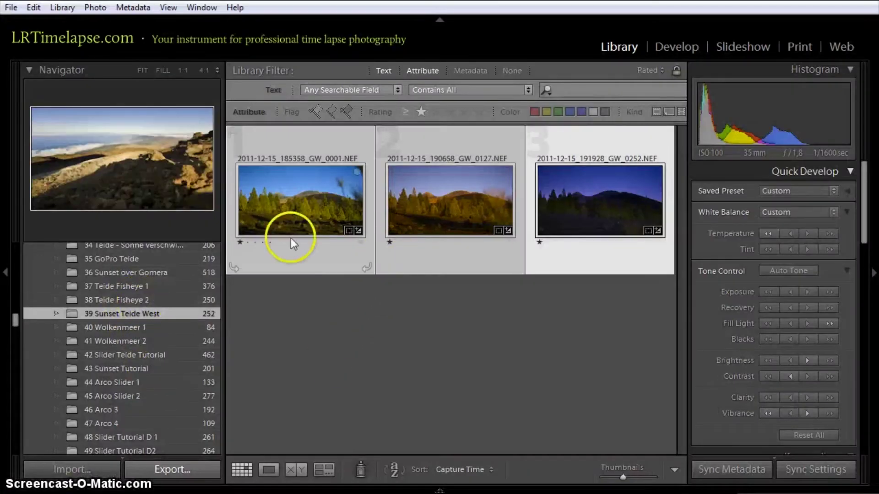
Step: Clear the rating filter, select all 252 photos and read their metadata from files
{"action": "left_click", "coordinate": [420, 111]}
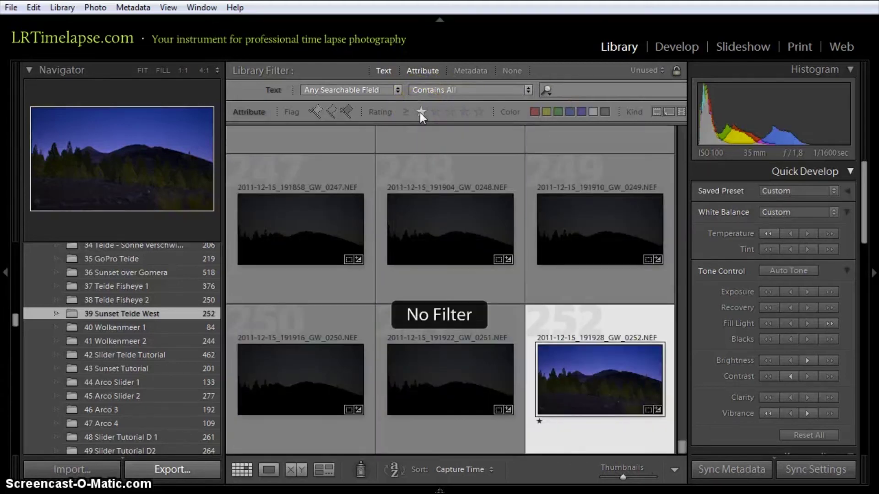
{"action": "left_click", "coordinate": [285, 227]}
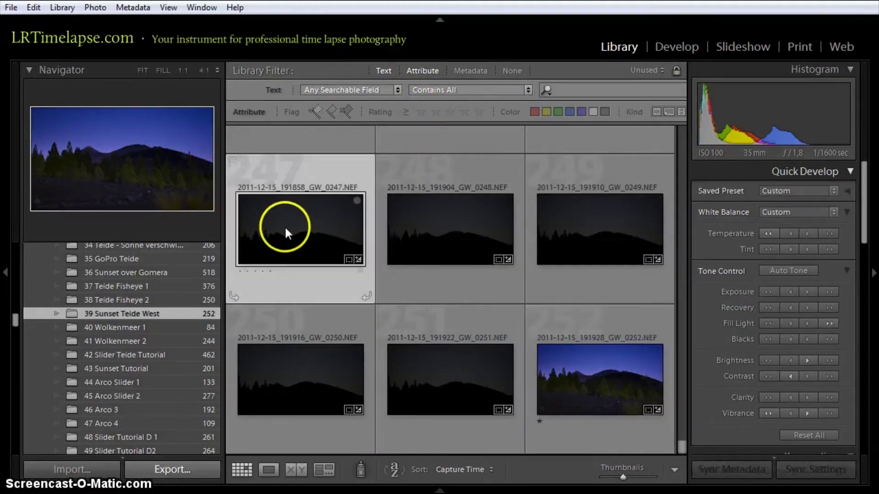
{"action": "key", "text": "ctrl+a"}
{"action": "scroll", "coordinate": [295, 236], "scroll_direction": "up", "scroll_amount": 1}
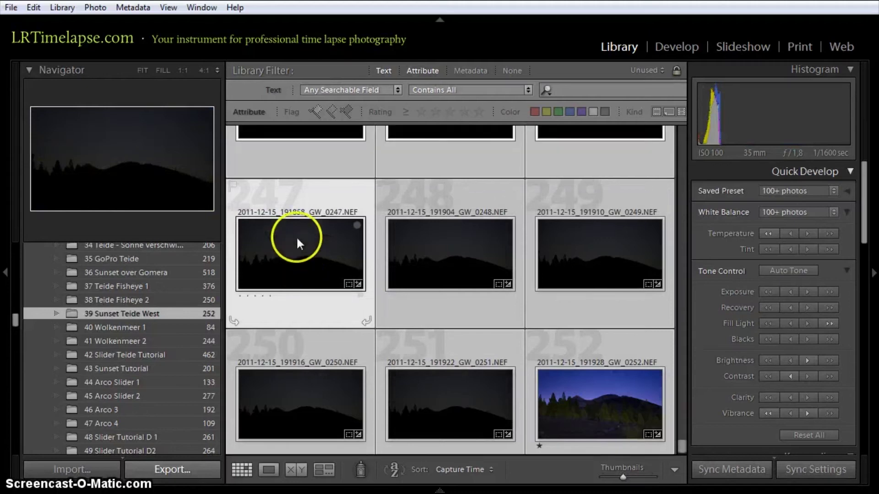
{"action": "scroll", "coordinate": [297, 242], "scroll_direction": "up", "scroll_amount": 5}
{"action": "right_click", "coordinate": [302, 297]}
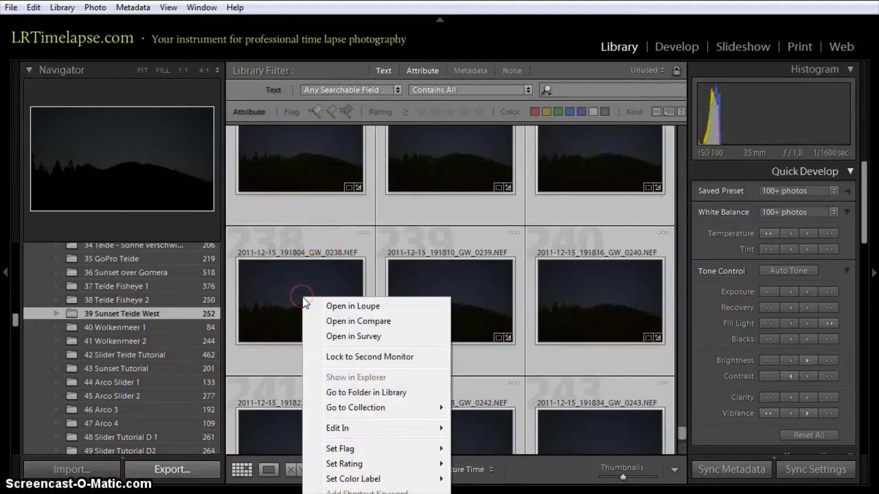
{"action": "right_click", "coordinate": [311, 129]}
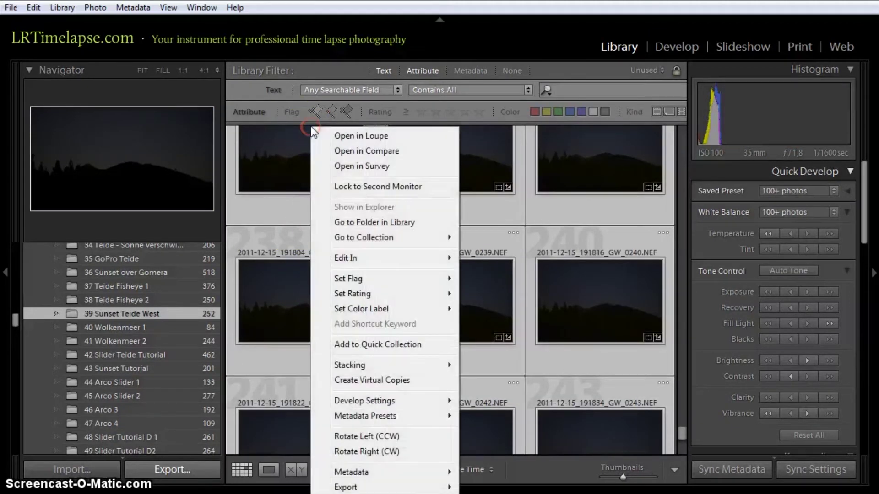
{"action": "mouse_move", "coordinate": [344, 472]}
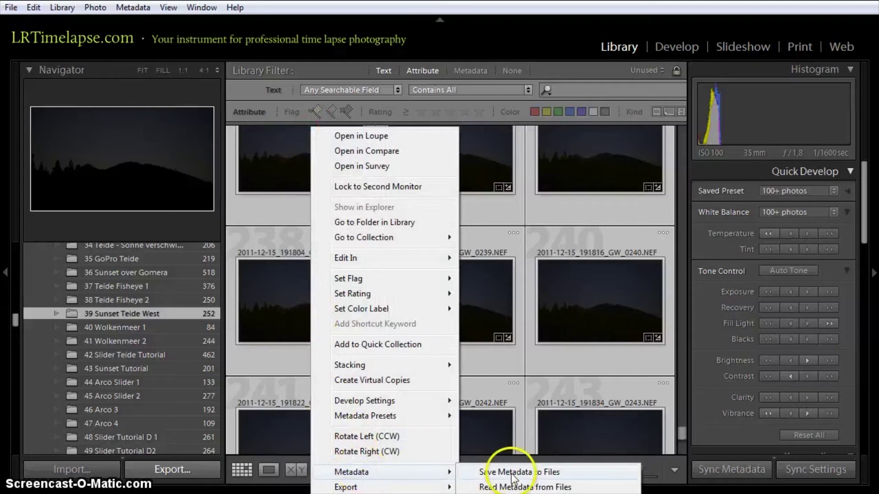
{"action": "left_click", "coordinate": [513, 487]}
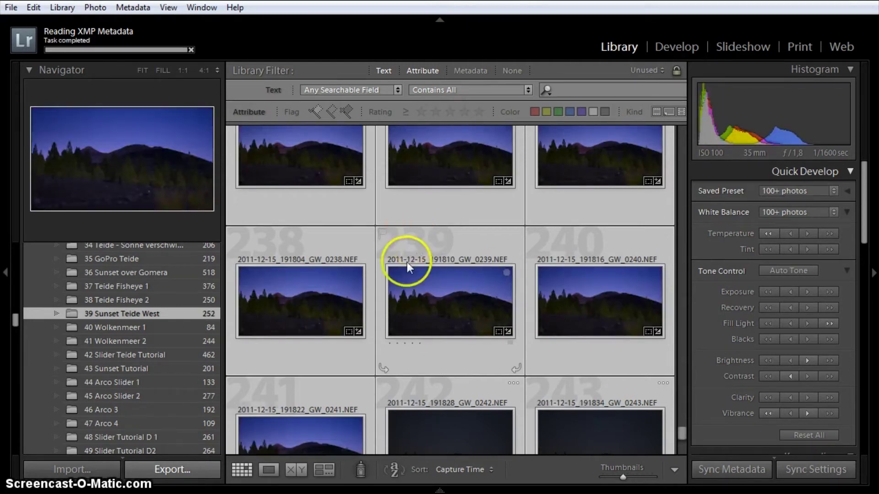
Step: Scroll through the grid to check the updated blue-hour thumbnails
{"action": "scroll", "coordinate": [471, 317], "scroll_direction": "down", "scroll_amount": 3}
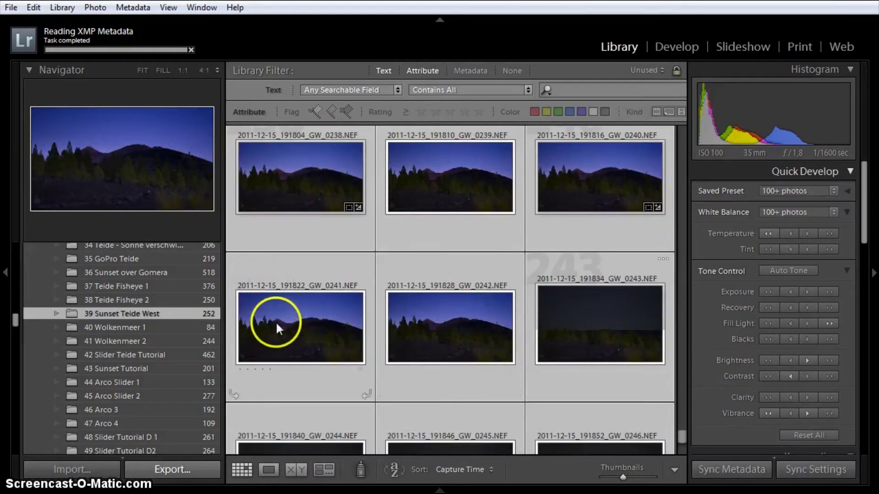
{"action": "scroll", "coordinate": [572, 319], "scroll_direction": "down", "scroll_amount": 3}
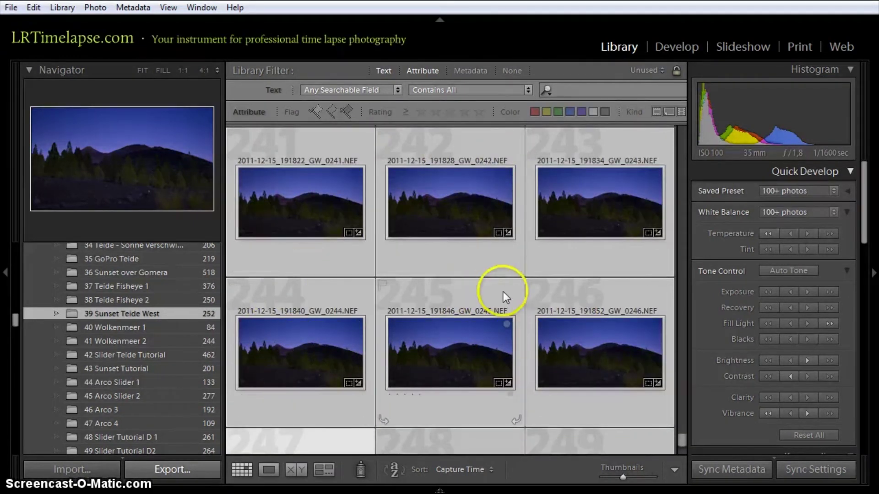
{"action": "scroll", "coordinate": [392, 348], "scroll_direction": "down", "scroll_amount": 5}
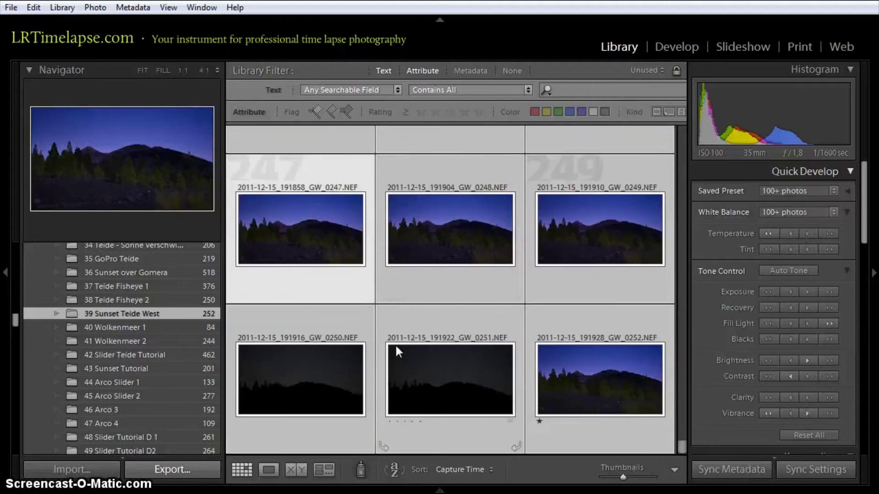
{"action": "scroll", "coordinate": [394, 344], "scroll_direction": "up", "scroll_amount": 4}
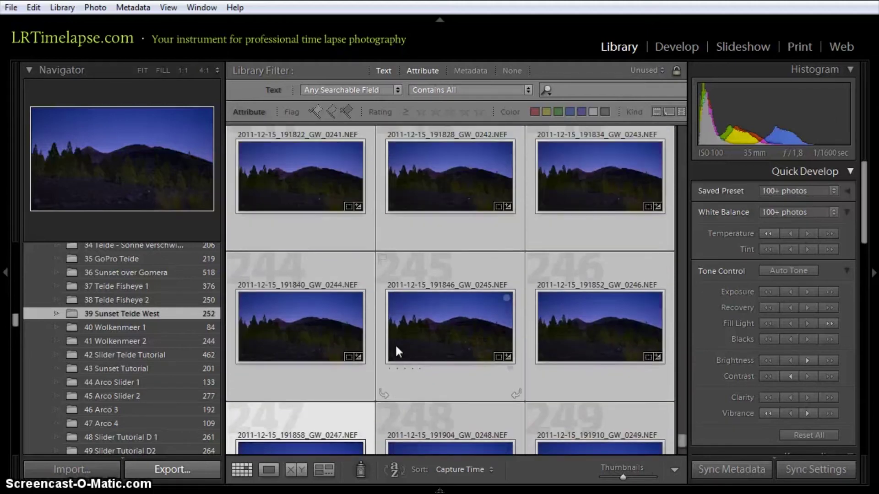
{"action": "scroll", "coordinate": [395, 345], "scroll_direction": "up", "scroll_amount": 7}
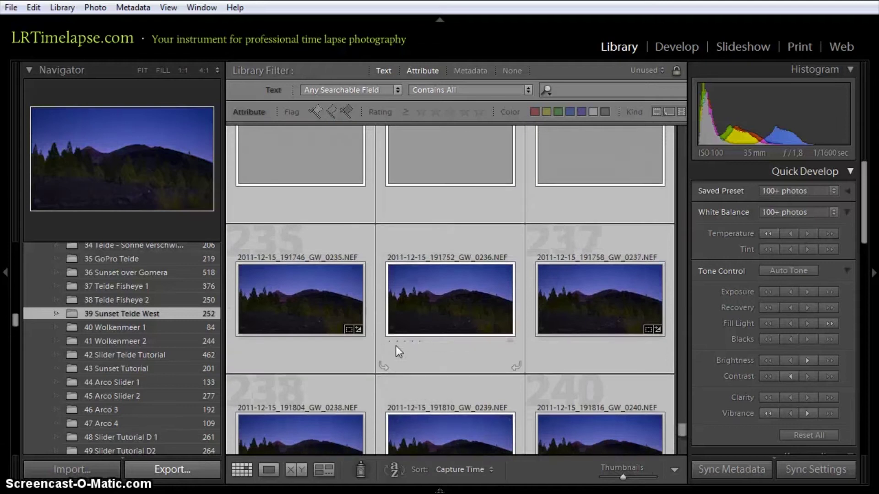
{"action": "scroll", "coordinate": [396, 347], "scroll_direction": "up", "scroll_amount": 3}
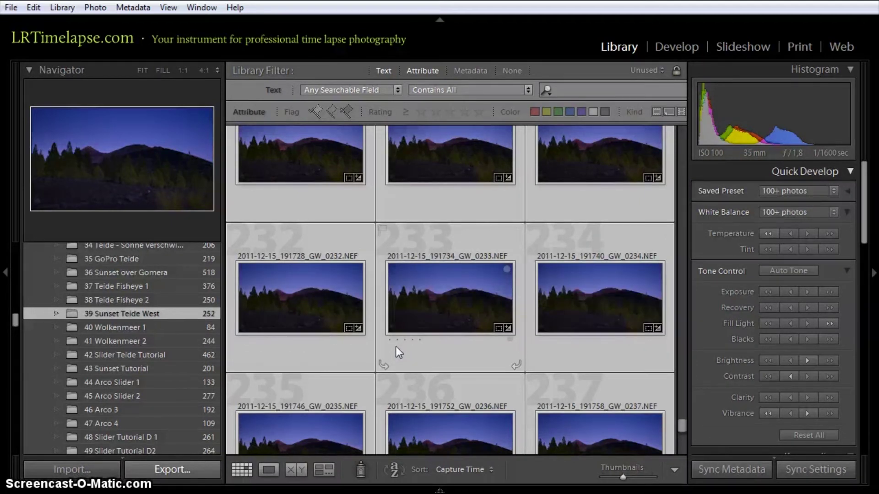
{"action": "scroll", "coordinate": [366, 303], "scroll_direction": "up", "scroll_amount": 2}
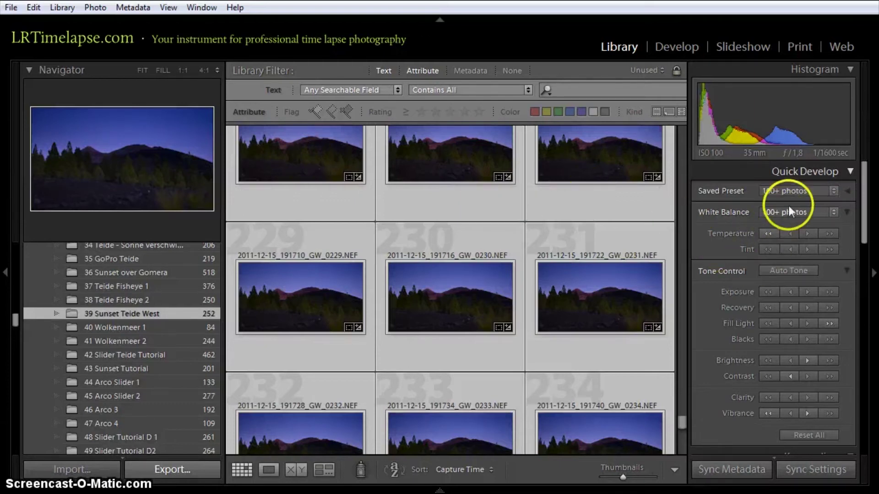
Step: Open photo 0247 in Develop to check Temp 4031, Tint +42, Exposure +2,15
{"action": "key", "text": "d"}
{"action": "left_click_drag", "start_coordinate": [863, 251], "coordinate": [852, 272]}
{"action": "left_click", "coordinate": [204, 298]}
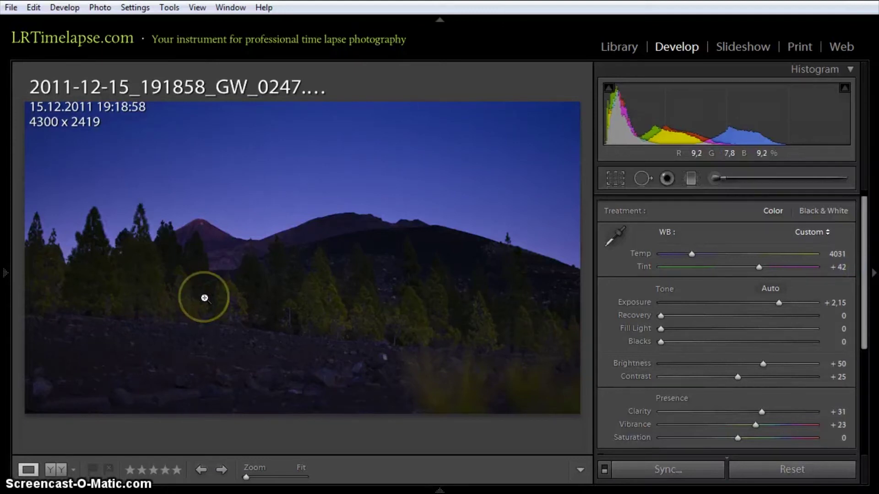
{"action": "left_click", "coordinate": [460, 354]}
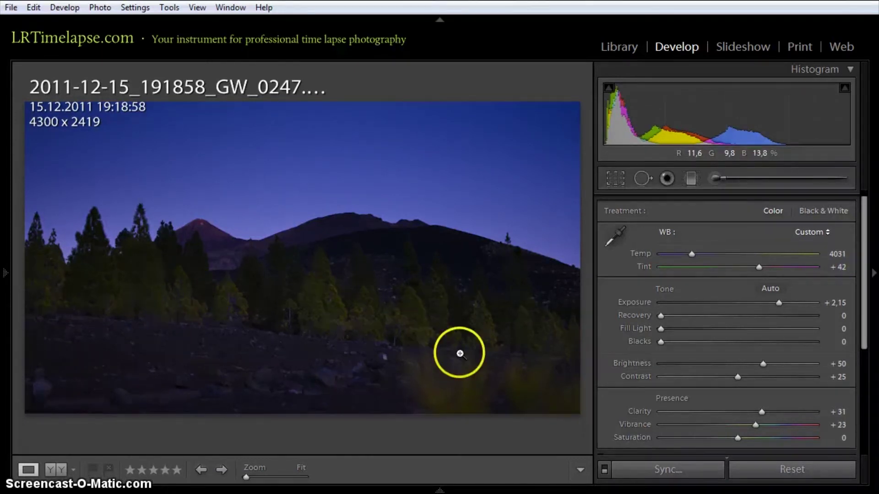
{"action": "left_click", "coordinate": [479, 310]}
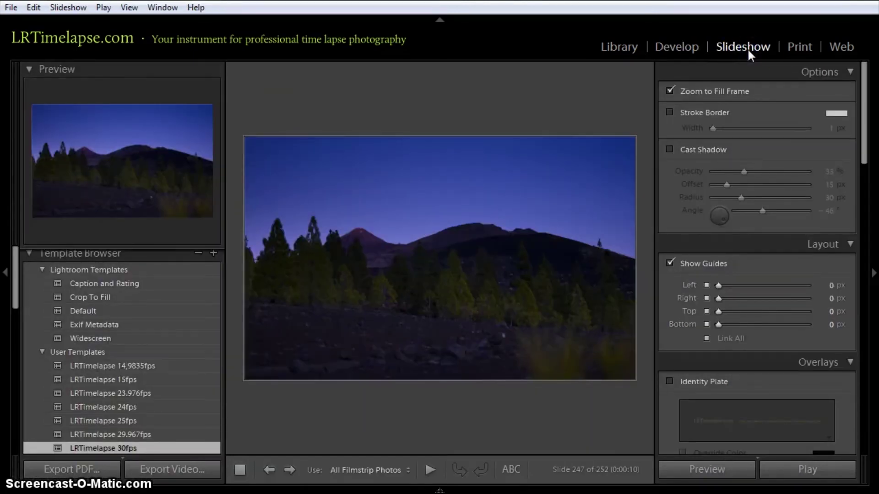
Step: Build a slideshow of all 252 frames using the LRTimelapse 30fps user template
{"action": "left_click_drag", "start_coordinate": [17, 276], "coordinate": [17, 291]}
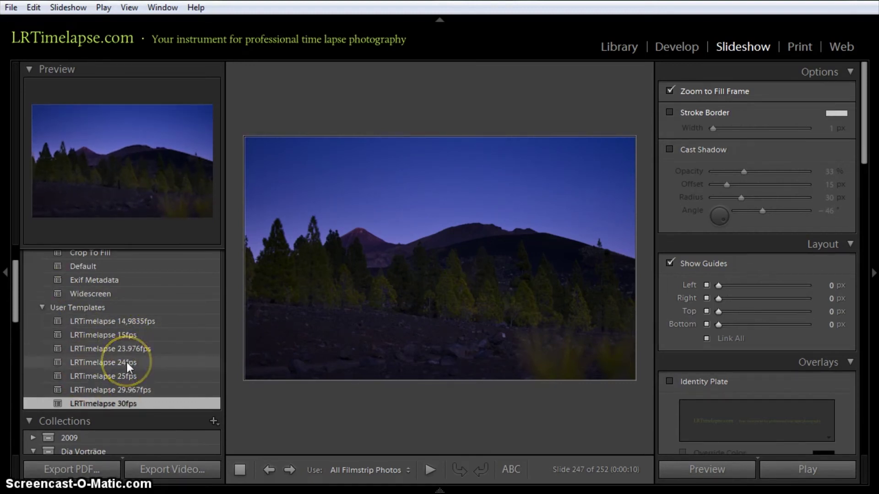
{"action": "left_click", "coordinate": [182, 474]}
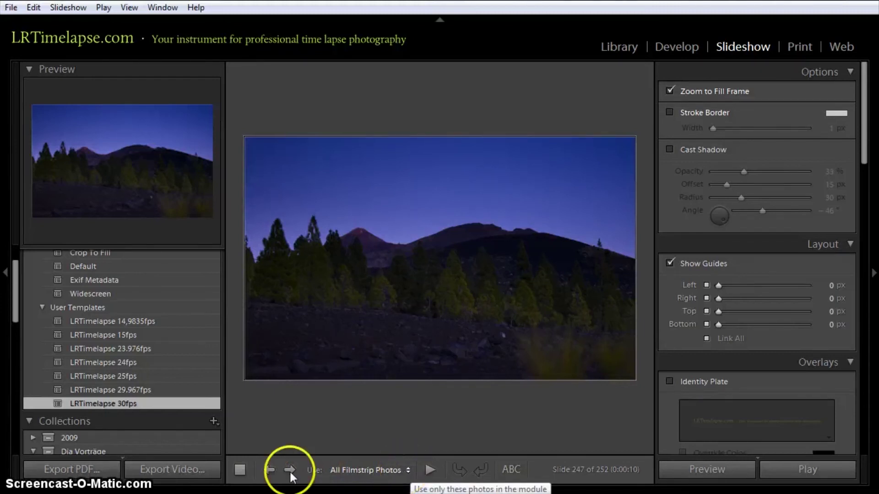
Step: Start a video export of the slideshow named Tutorial1 on the Desktop
{"action": "left_click", "coordinate": [168, 470]}
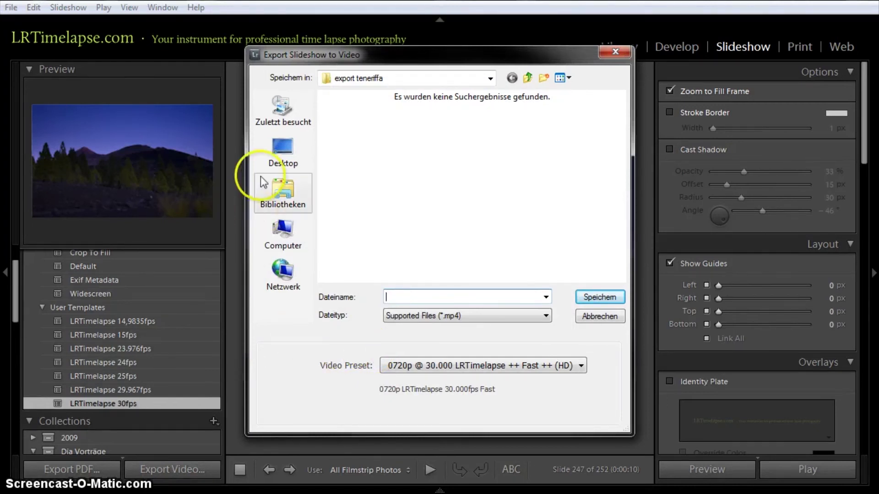
{"action": "left_click", "coordinate": [280, 156]}
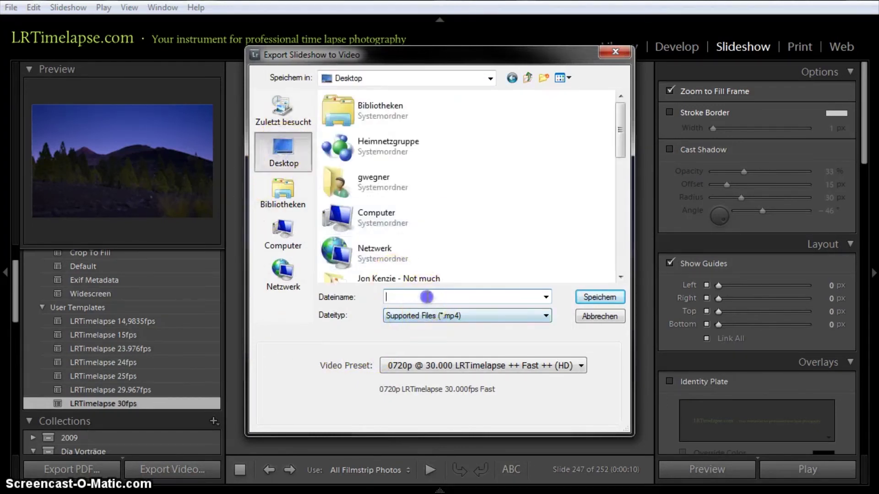
{"action": "type", "text": "Tutorial1"}
Step: Choose the 0720p @ 30.000 LRTimelapse Pro (HD) preset and save the MP4
{"action": "left_click", "coordinate": [496, 366]}
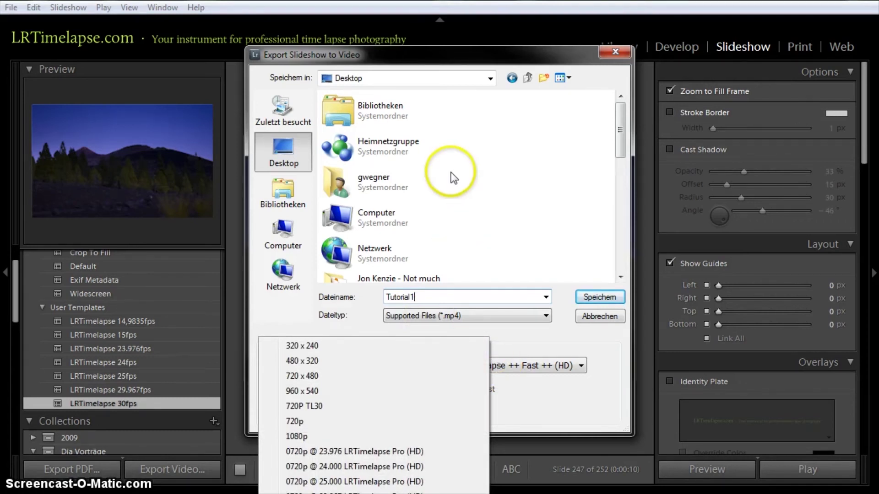
{"action": "left_click_drag", "start_coordinate": [463, 56], "coordinate": [404, 0]}
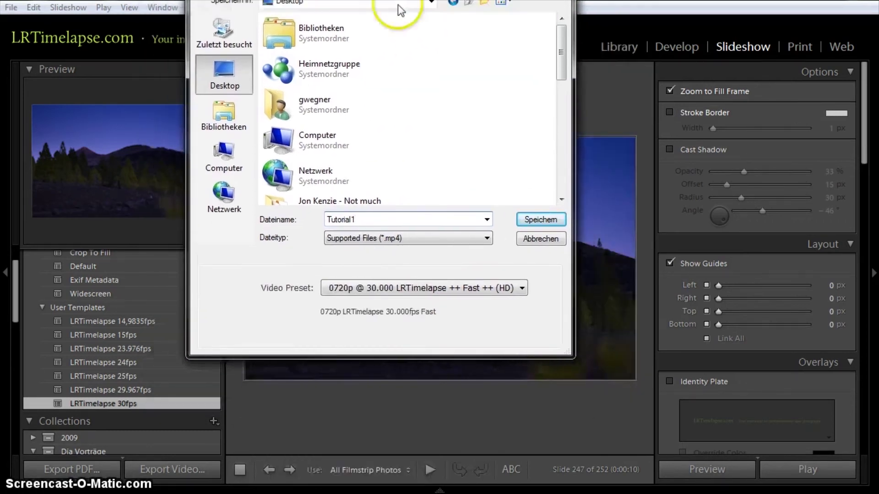
{"action": "left_click", "coordinate": [370, 288]}
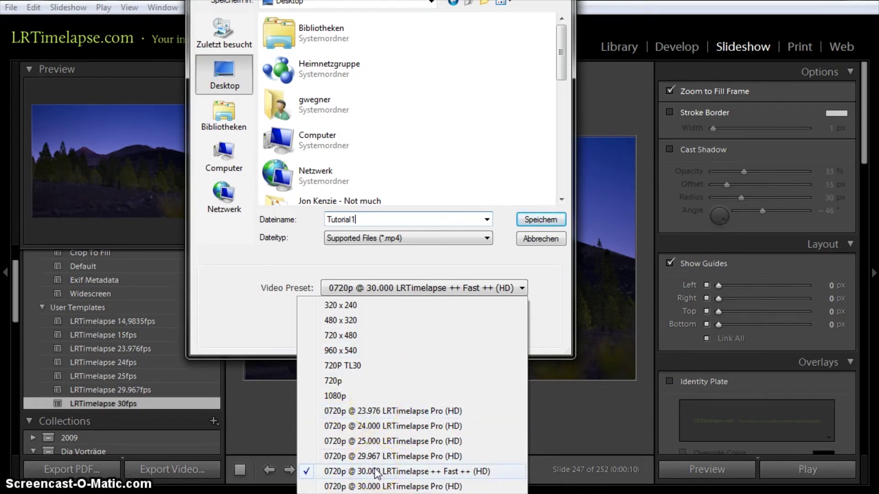
{"action": "left_click", "coordinate": [334, 486]}
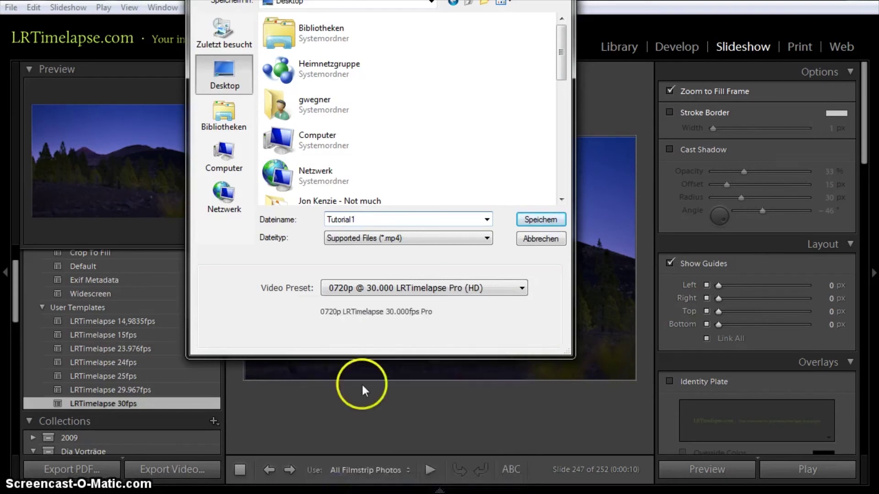
{"action": "left_click", "coordinate": [360, 287]}
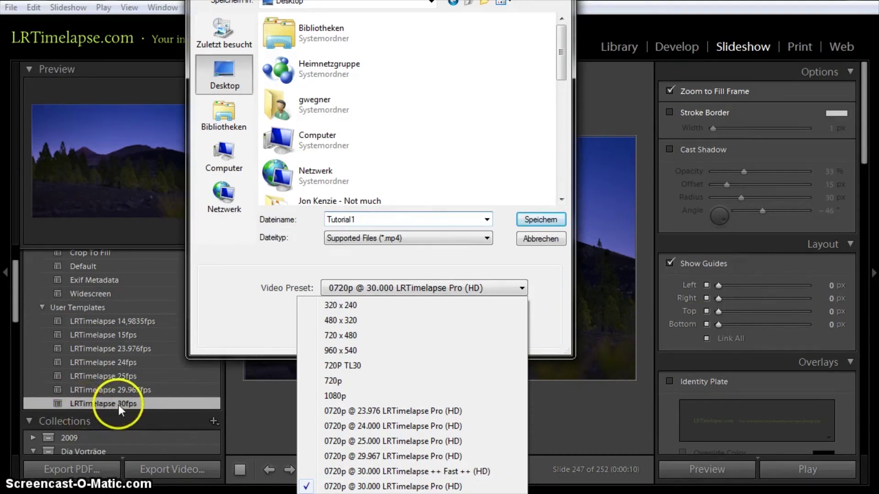
{"action": "left_click", "coordinate": [369, 487]}
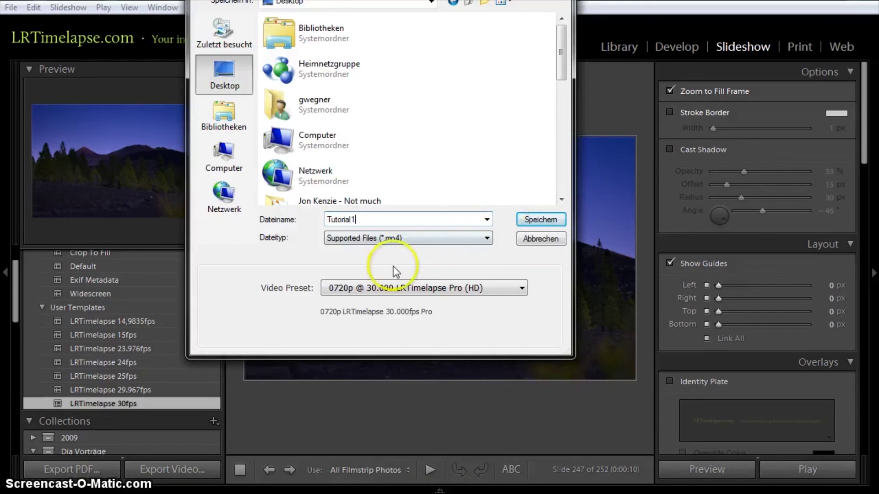
{"action": "left_click", "coordinate": [540, 220]}
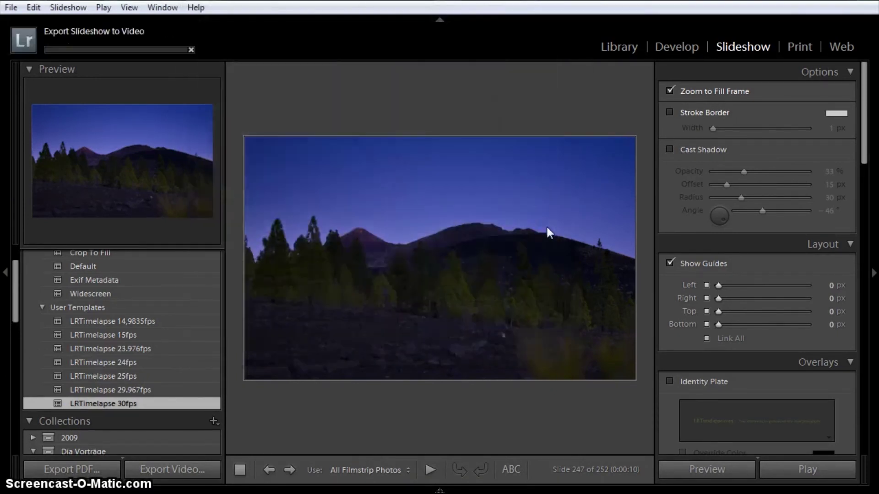